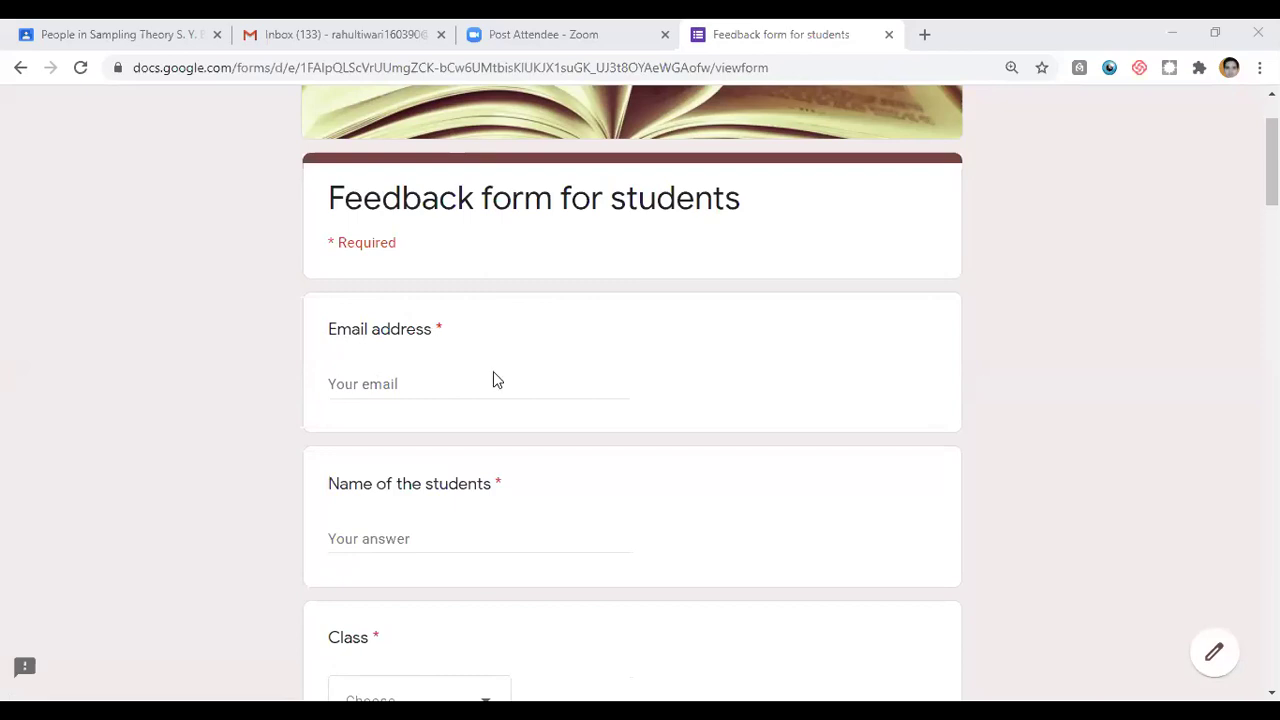
Step: Review the email, student name and class questions, and view the Class answer options without choosing one
{"action": "scroll", "coordinate": [463, 440], "scroll_direction": "down", "scroll_amount": 1}
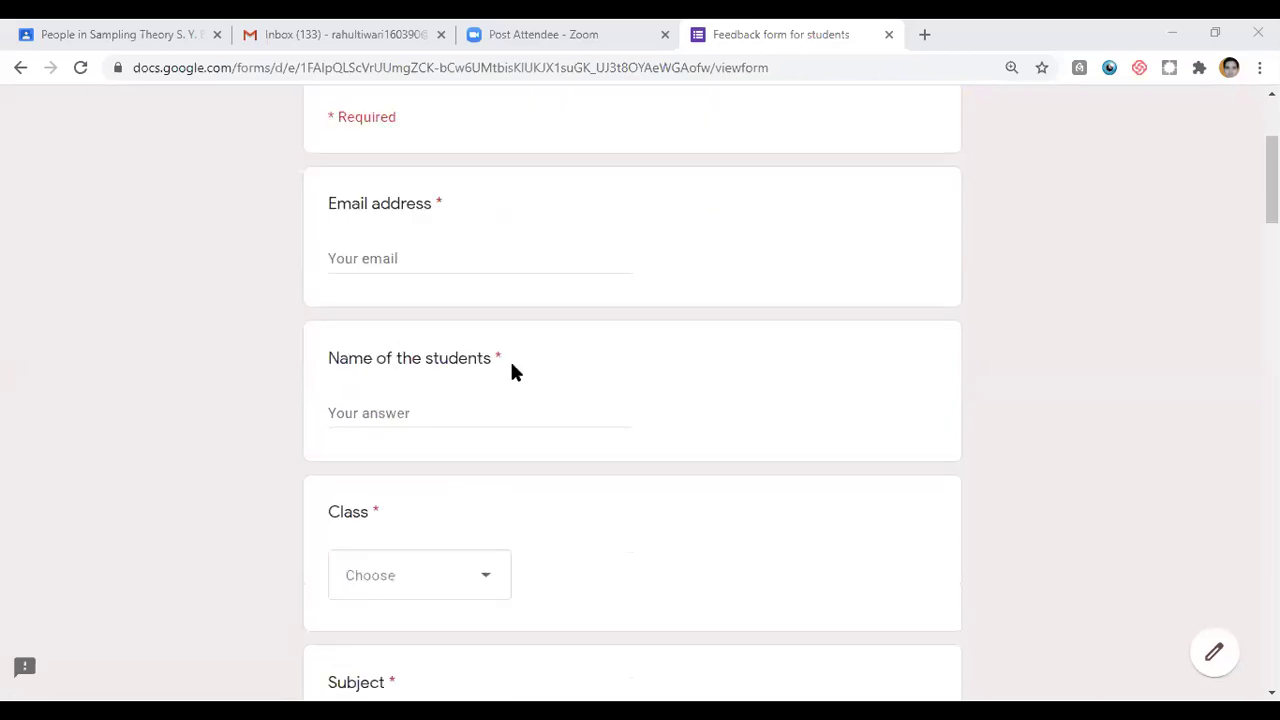
{"action": "scroll", "coordinate": [484, 445], "scroll_direction": "down", "scroll_amount": 1}
{"action": "left_click", "coordinate": [488, 452]}
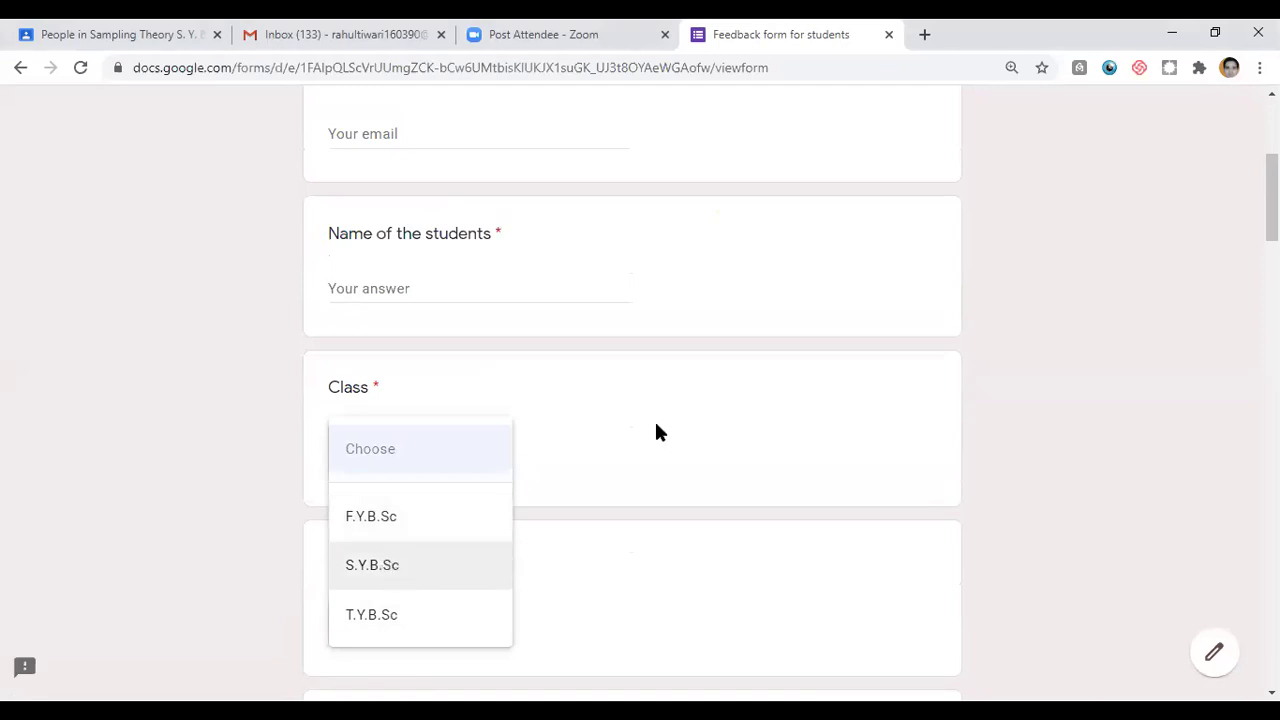
{"action": "scroll", "coordinate": [656, 425], "scroll_direction": "down", "scroll_amount": 1}
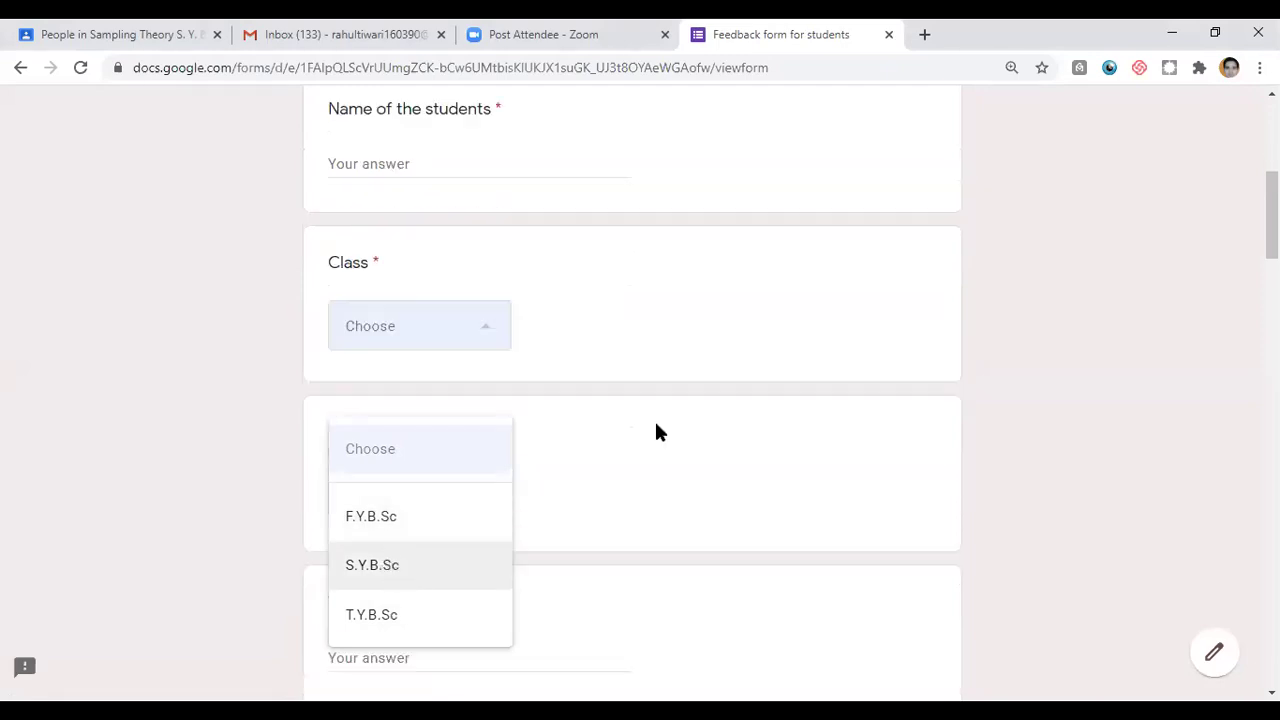
{"action": "left_click", "coordinate": [568, 478]}
{"action": "scroll", "coordinate": [566, 485], "scroll_direction": "down", "scroll_amount": 1}
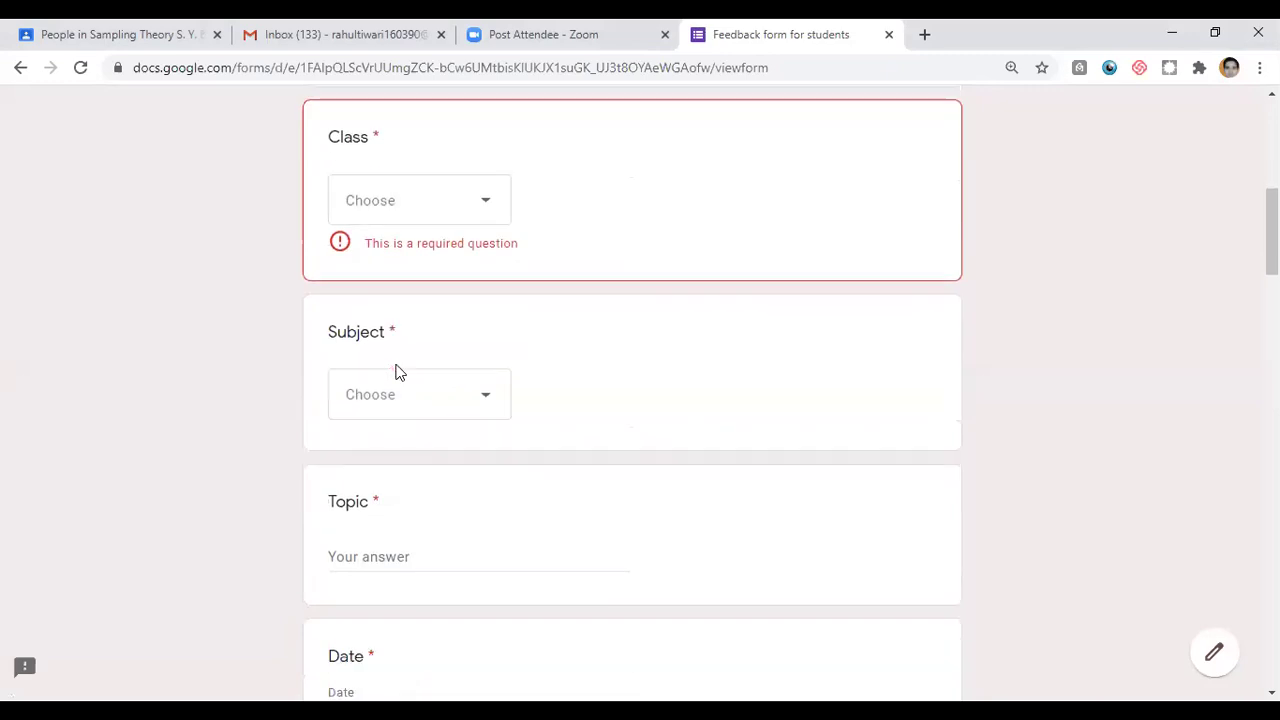
Step: View the Subject answer options without choosing one, and place the cursor in the Topic answer
{"action": "left_click", "coordinate": [484, 399]}
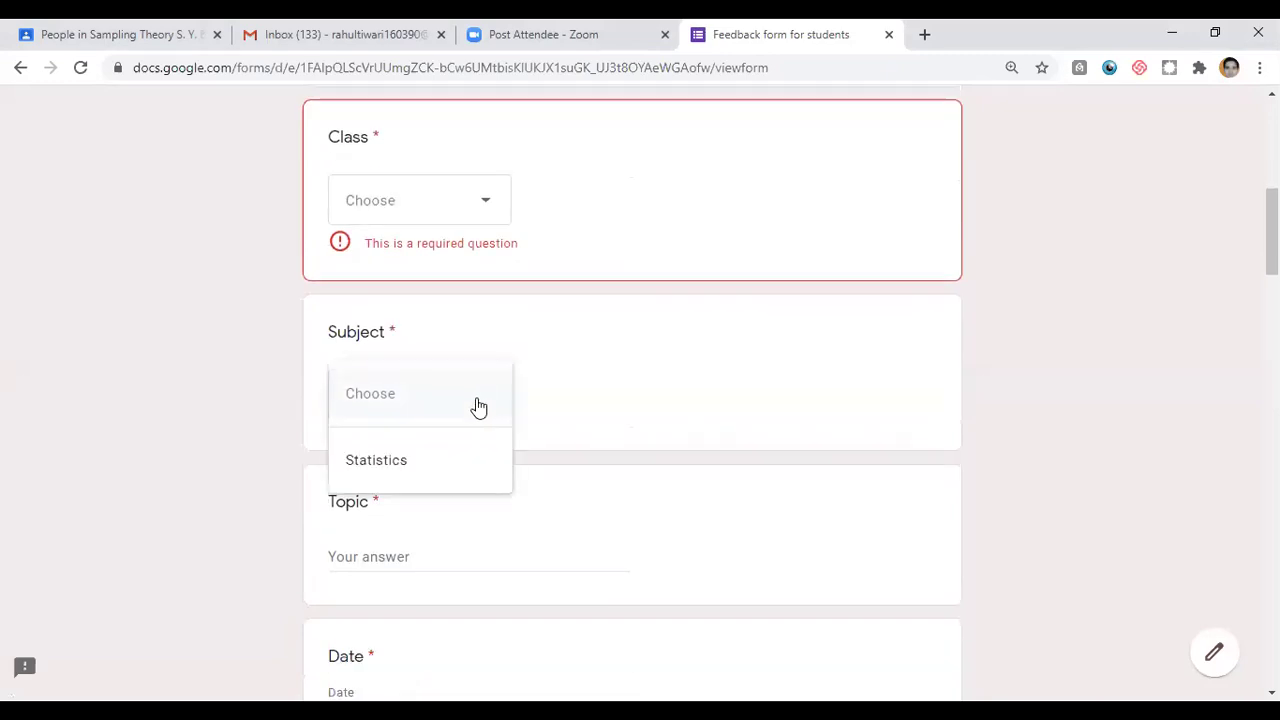
{"action": "left_click", "coordinate": [608, 410]}
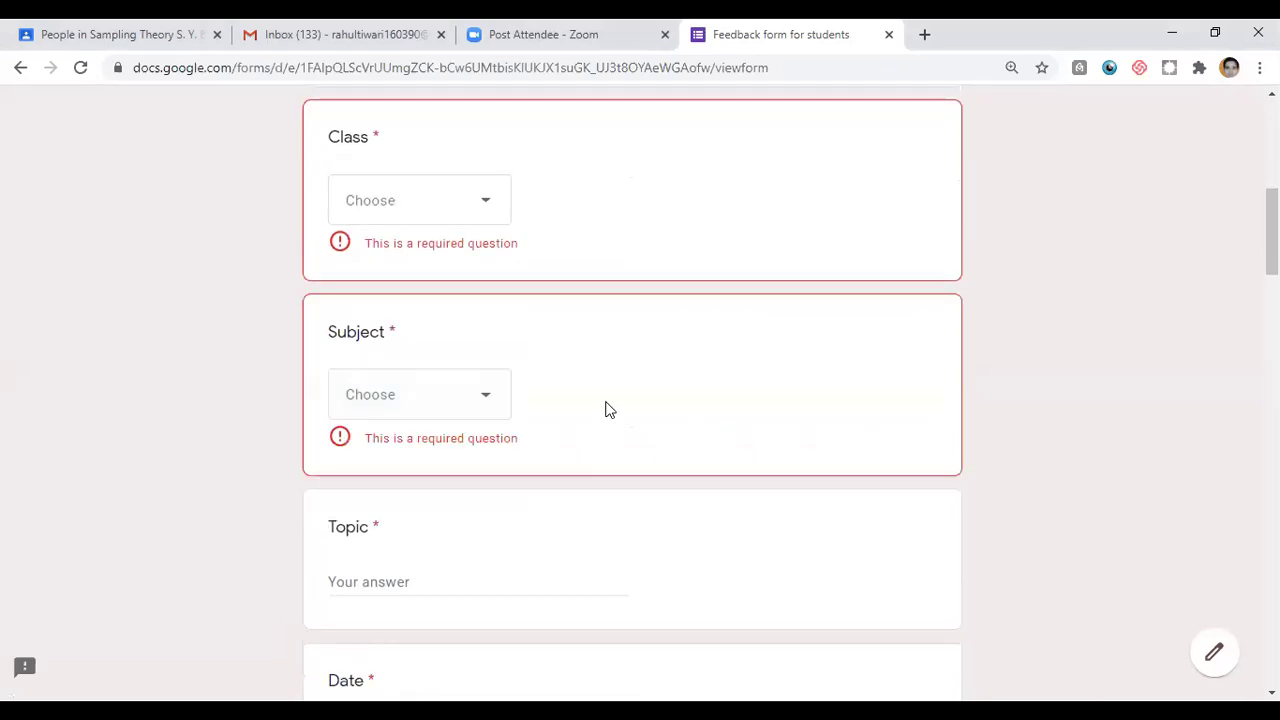
{"action": "scroll", "coordinate": [608, 410], "scroll_direction": "down", "scroll_amount": 1}
{"action": "left_click", "coordinate": [397, 460]}
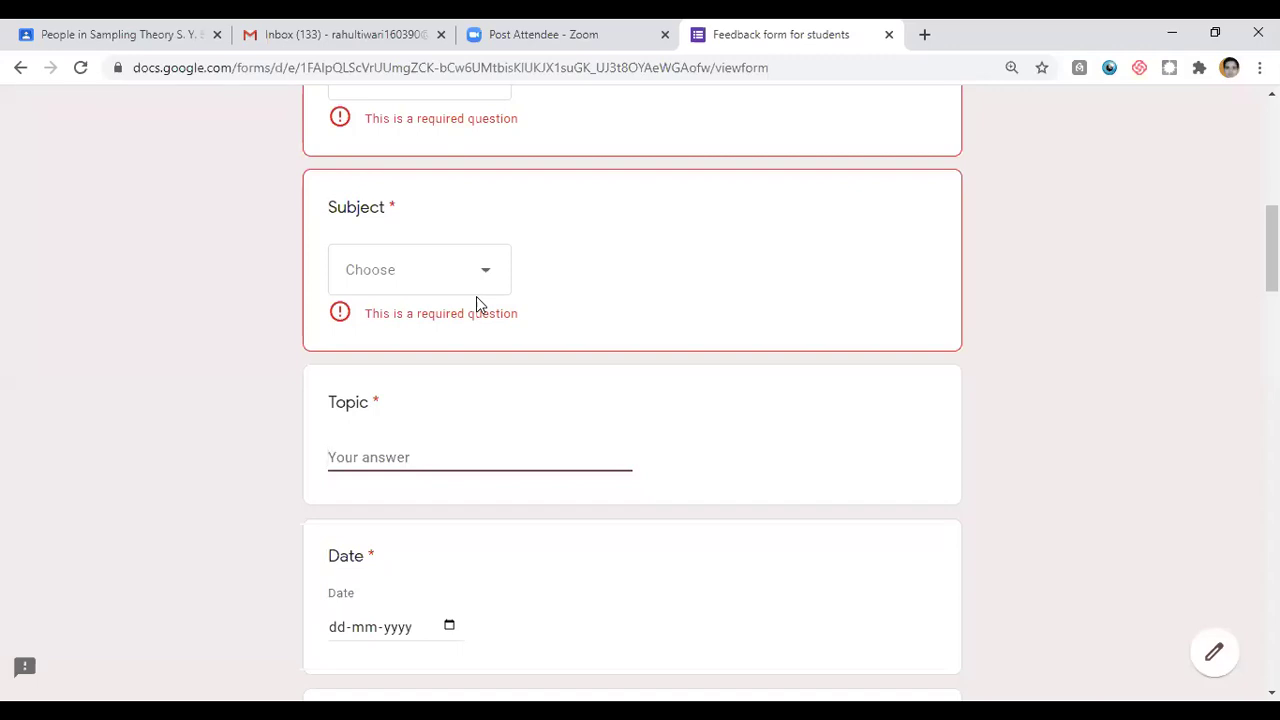
Step: Step through the day, month and year parts of the empty Date answer to examine its format
{"action": "scroll", "coordinate": [560, 470], "scroll_direction": "down", "scroll_amount": 1}
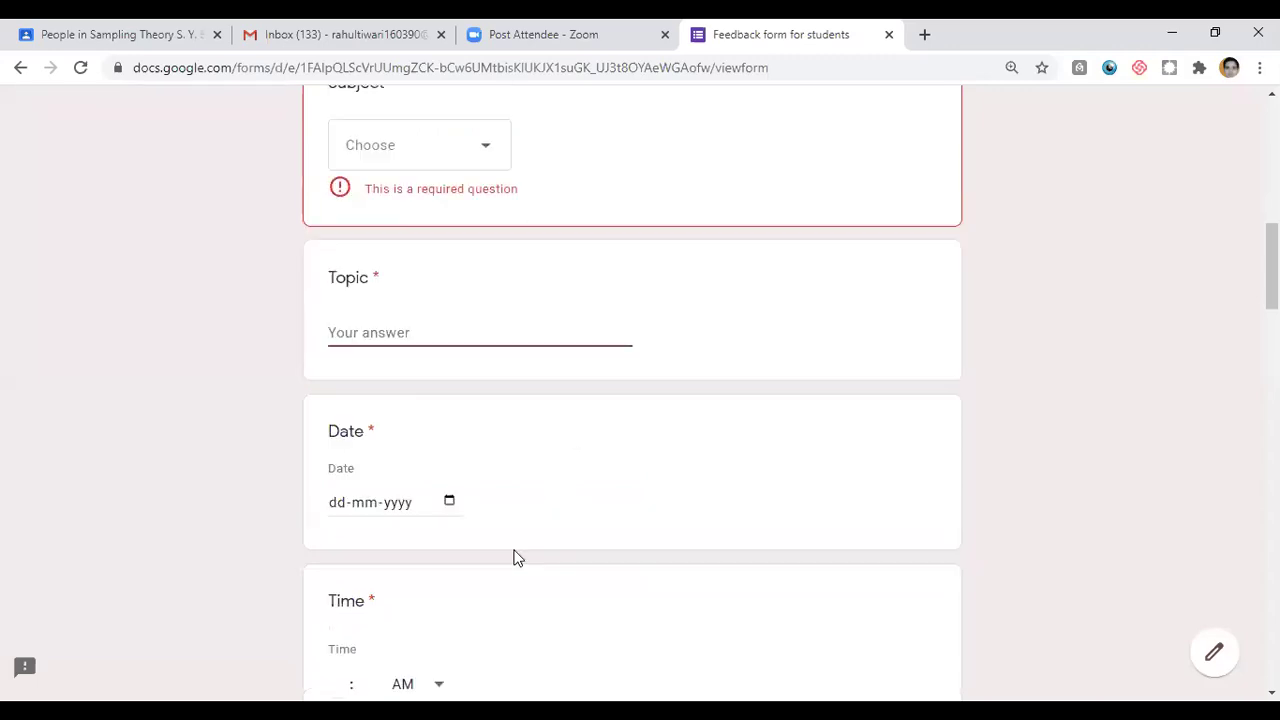
{"action": "left_click", "coordinate": [349, 506]}
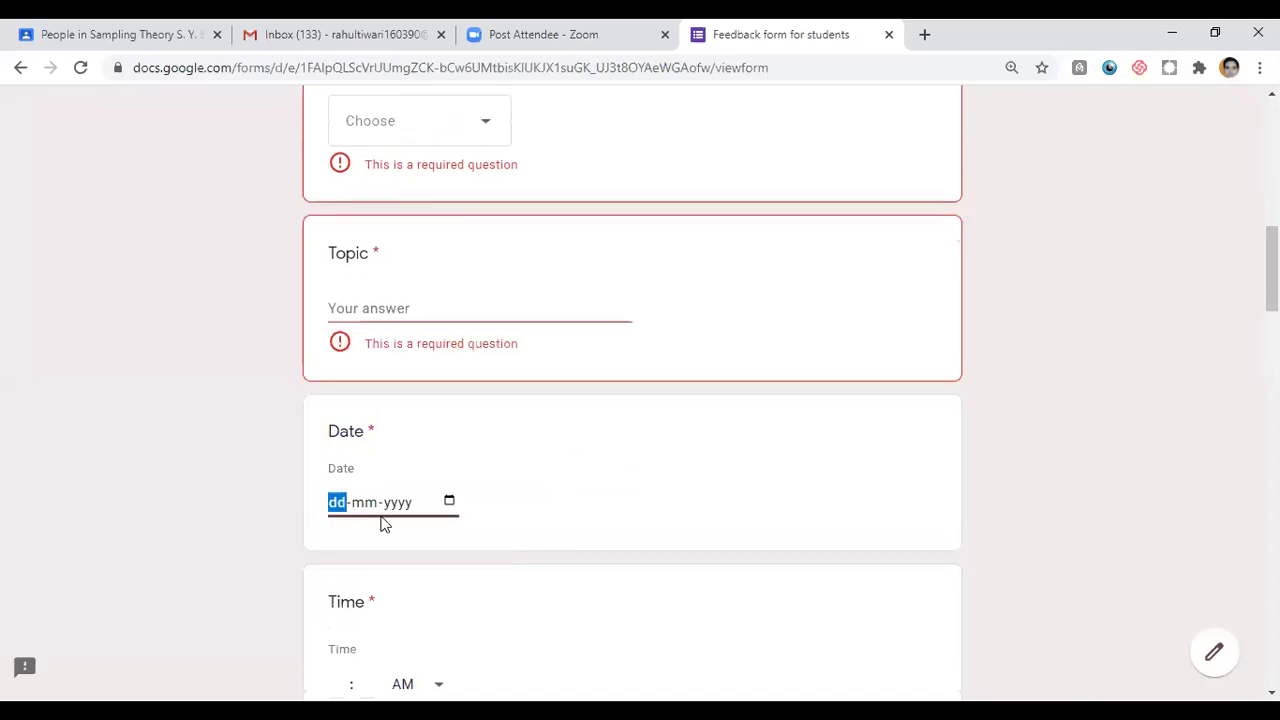
{"action": "key", "text": "Tab"}
{"action": "key", "text": "Tab"}
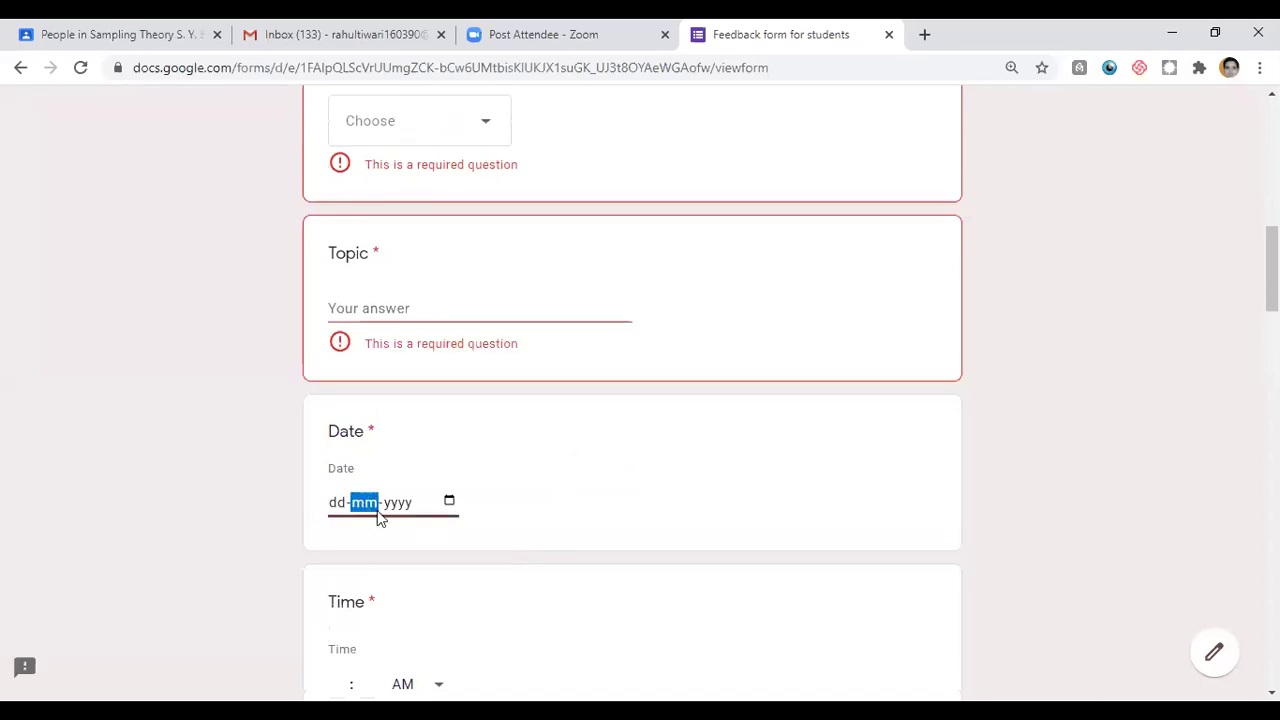
{"action": "left_click", "coordinate": [338, 513]}
{"action": "key", "text": "Tab"}
{"action": "key", "text": "Tab"}
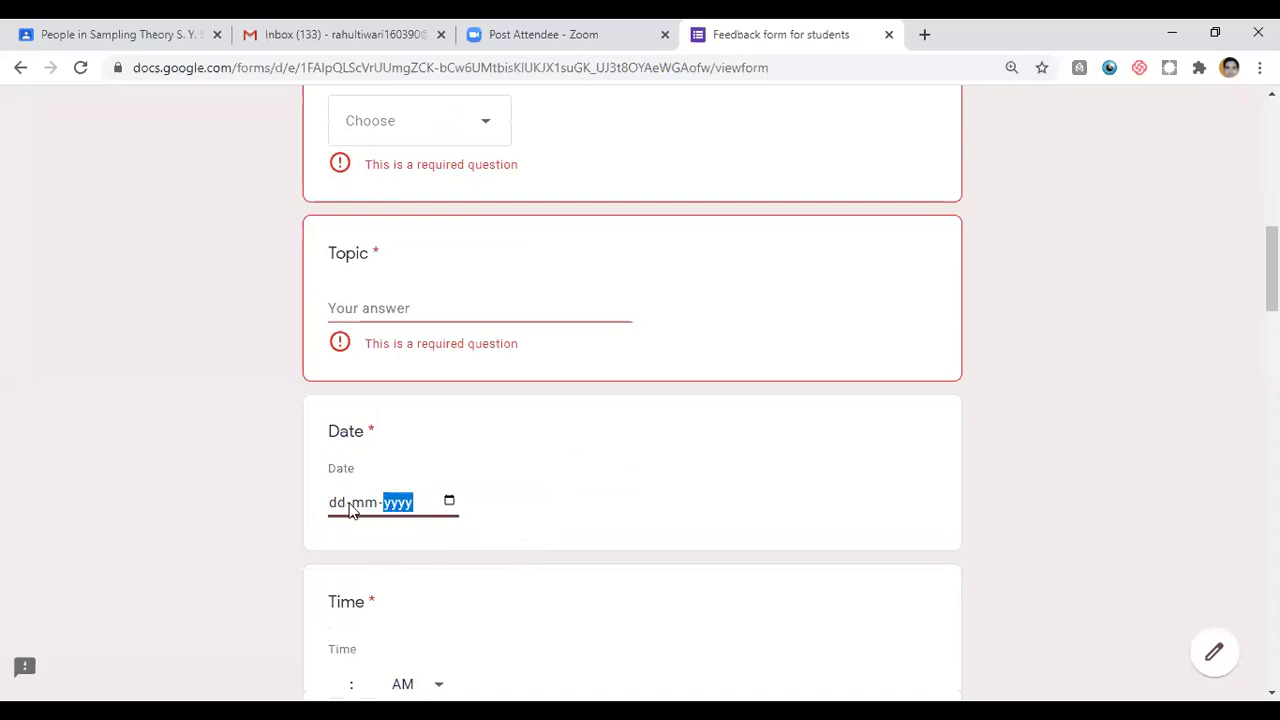
{"action": "left_click", "coordinate": [352, 508]}
{"action": "key", "text": "Tab"}
Step: Set the Date answer to 17-08-2020 using the calendar picker
{"action": "left_click", "coordinate": [449, 502]}
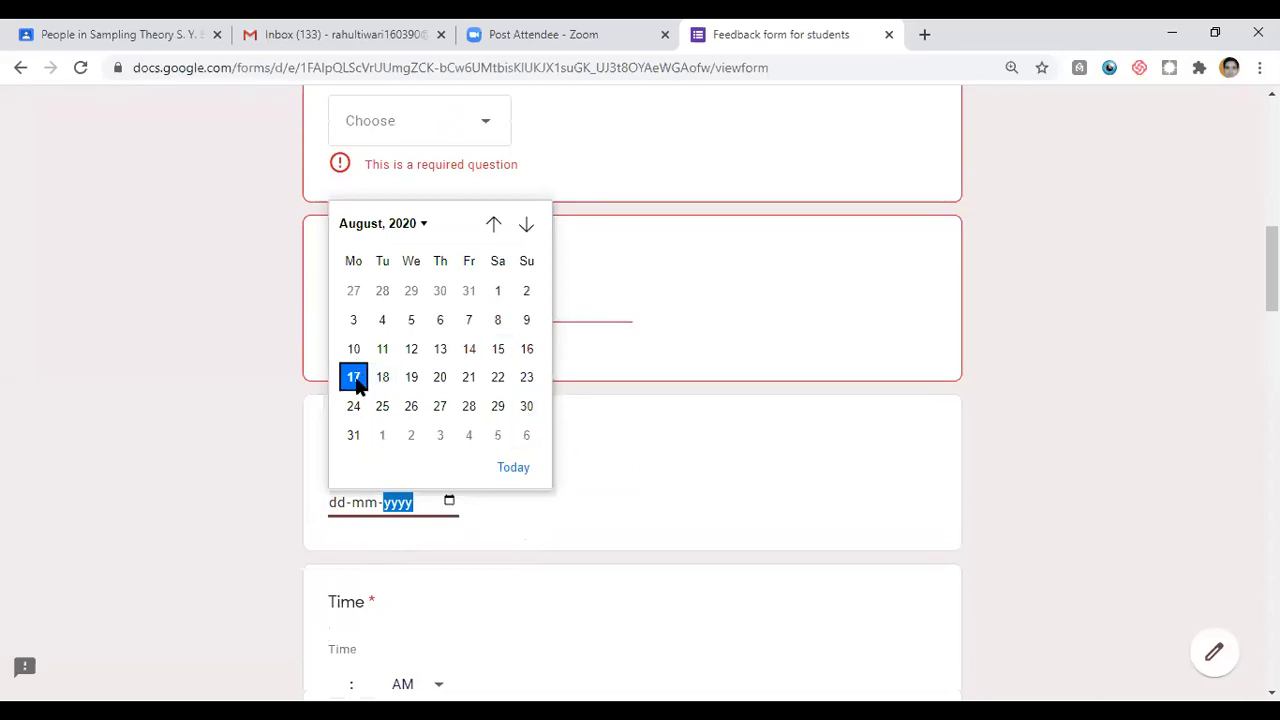
{"action": "left_click", "coordinate": [337, 505]}
{"action": "key", "text": "Right"}
{"action": "key", "text": "Right"}
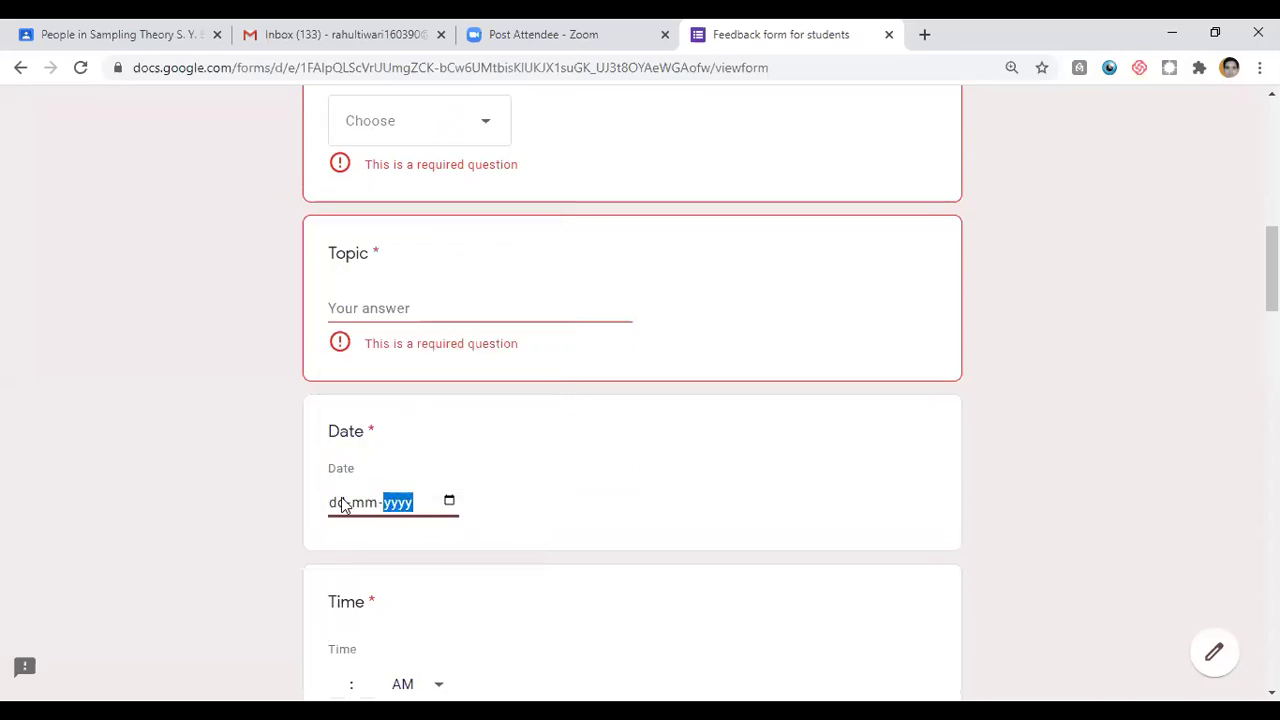
{"action": "left_click", "coordinate": [449, 503]}
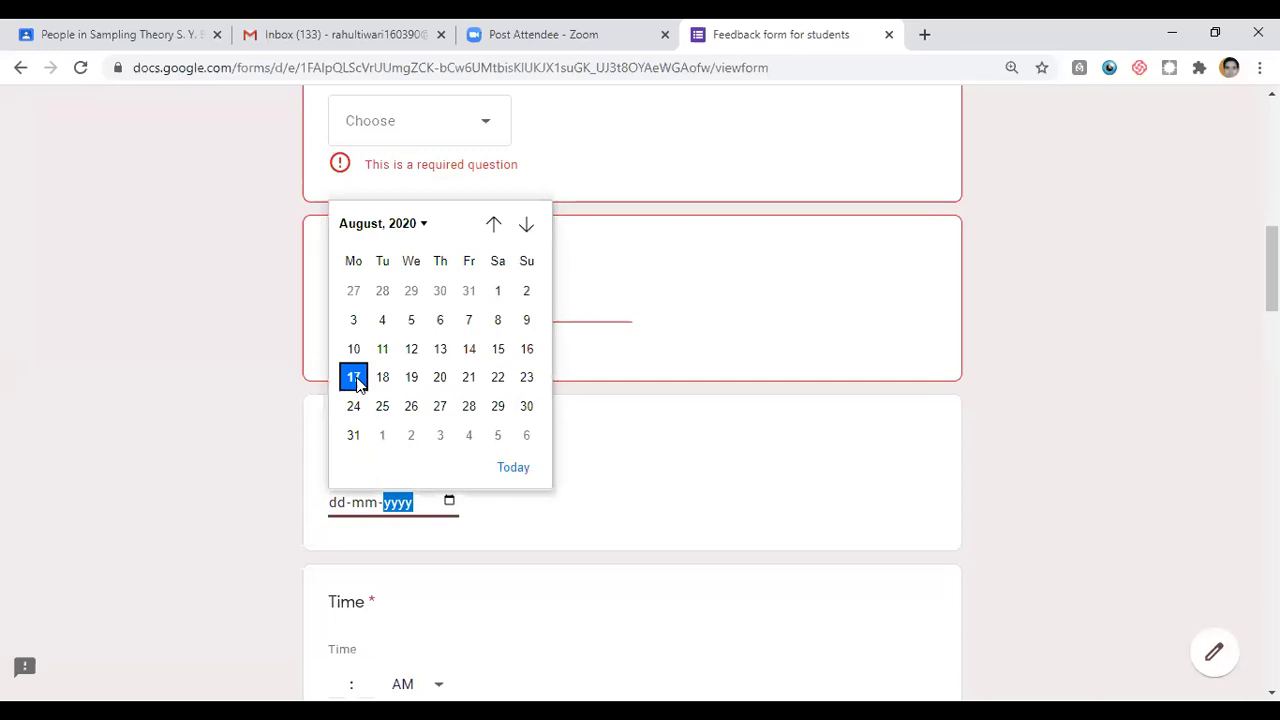
{"action": "left_click", "coordinate": [354, 377]}
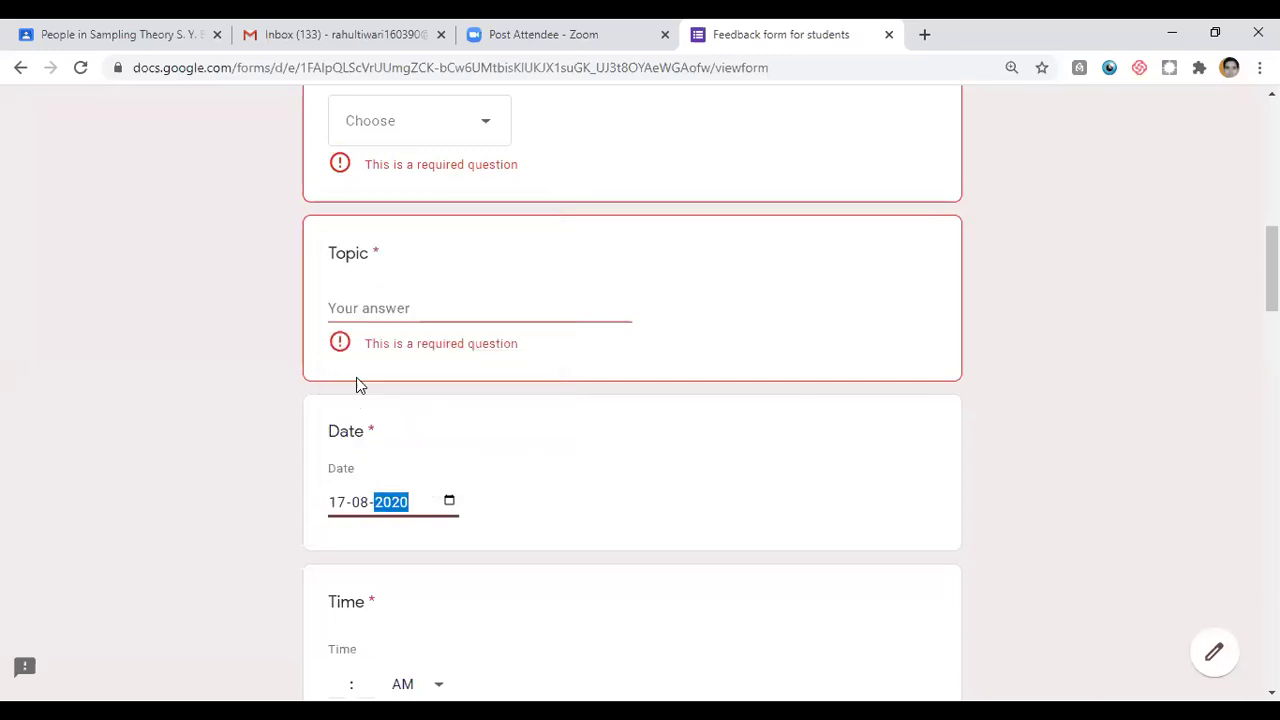
{"action": "left_click", "coordinate": [598, 492]}
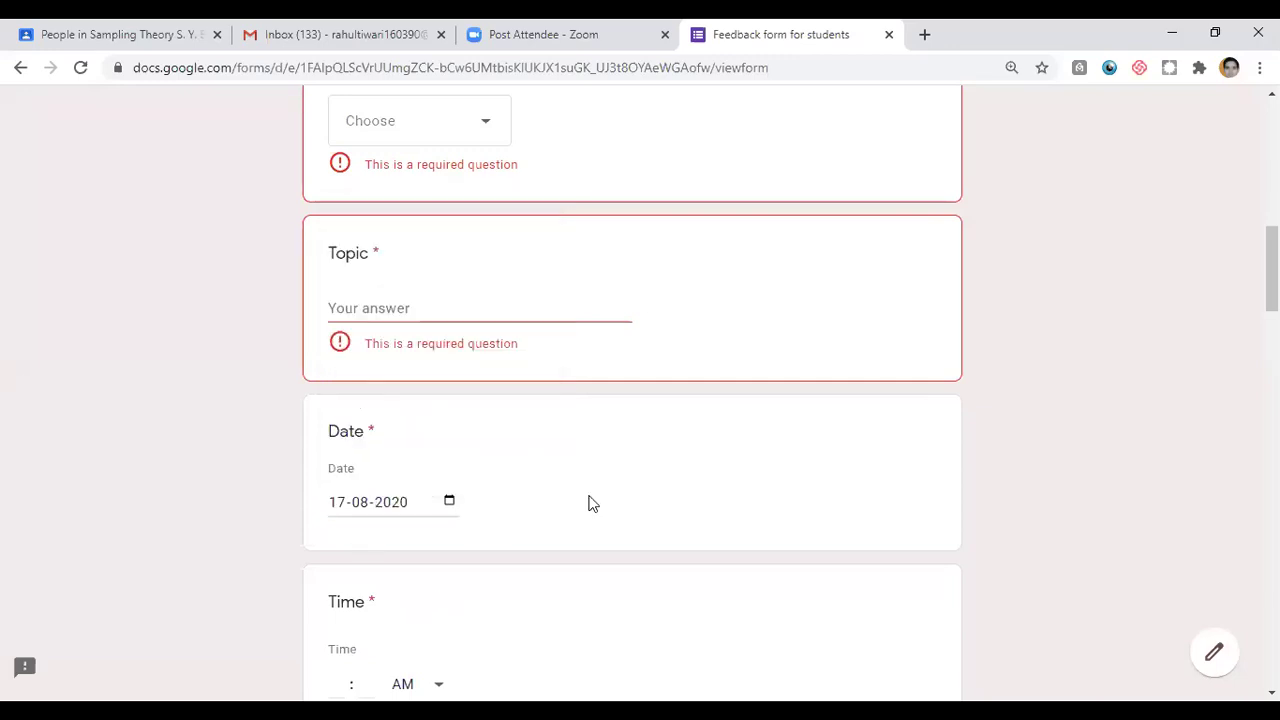
Step: Set the Time answer to 04:00, filling in both the hour and the minutes
{"action": "scroll", "coordinate": [590, 503], "scroll_direction": "down", "scroll_amount": 1}
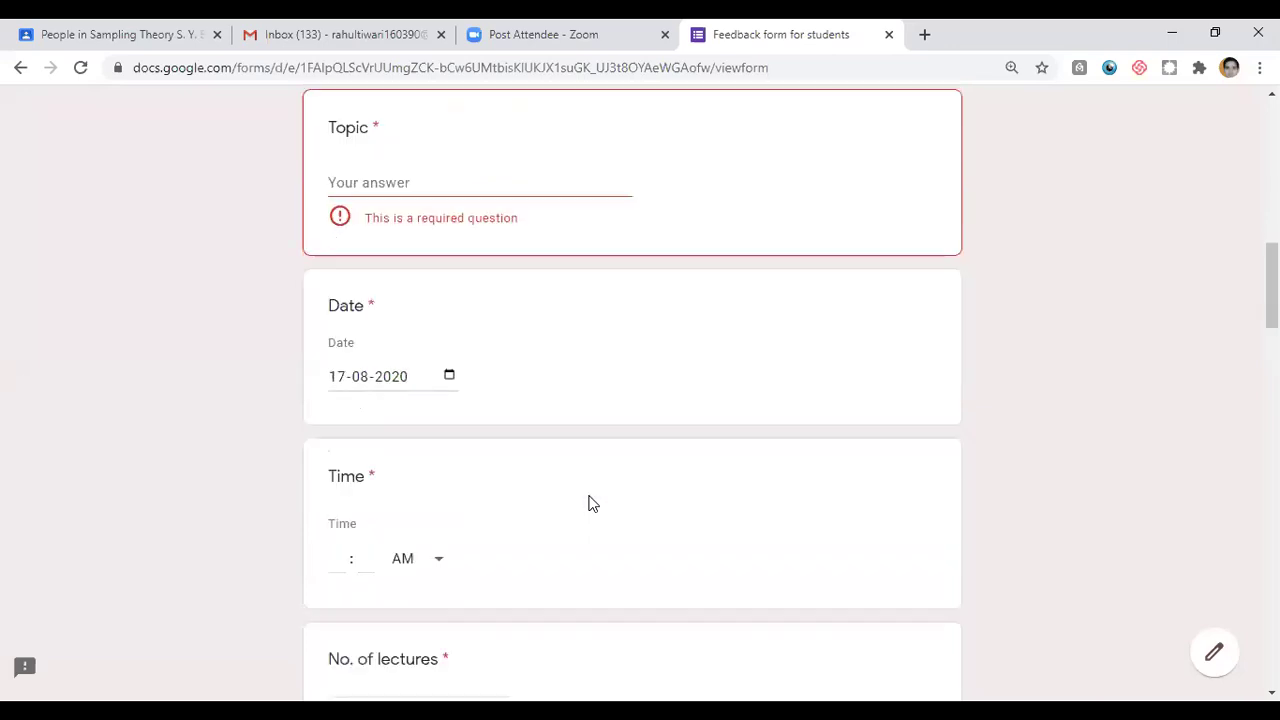
{"action": "left_click", "coordinate": [345, 557]}
{"action": "type", "text": "4"}
{"action": "left_click", "coordinate": [364, 558]}
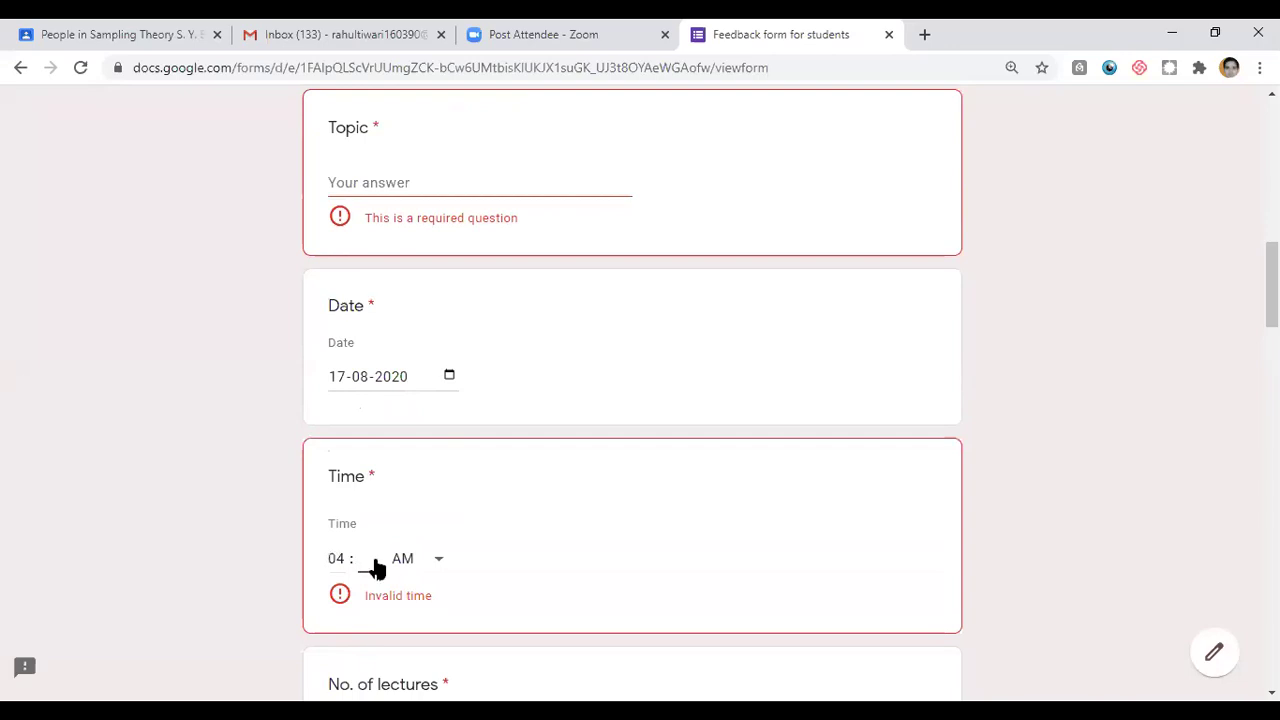
{"action": "scroll", "coordinate": [500, 520], "scroll_direction": "down", "scroll_amount": 1}
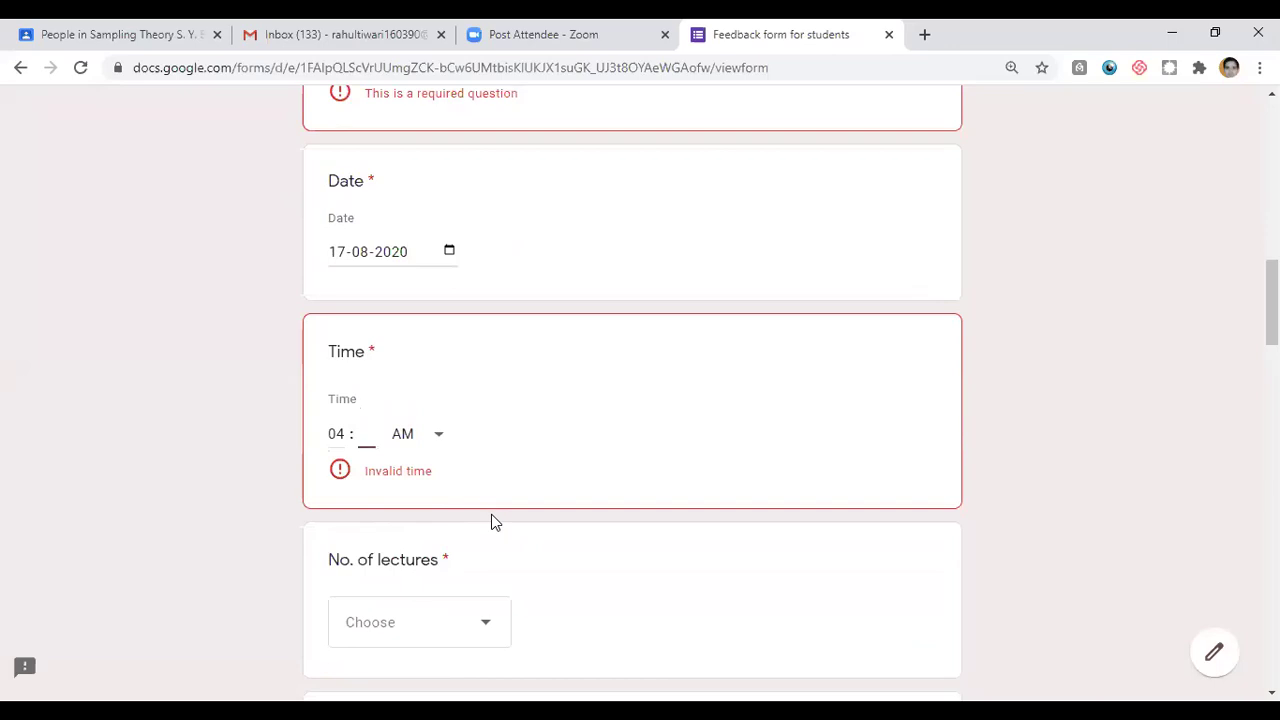
{"action": "left_click", "coordinate": [433, 605]}
{"action": "left_click", "coordinate": [378, 446]}
{"action": "type", "text": "00"}
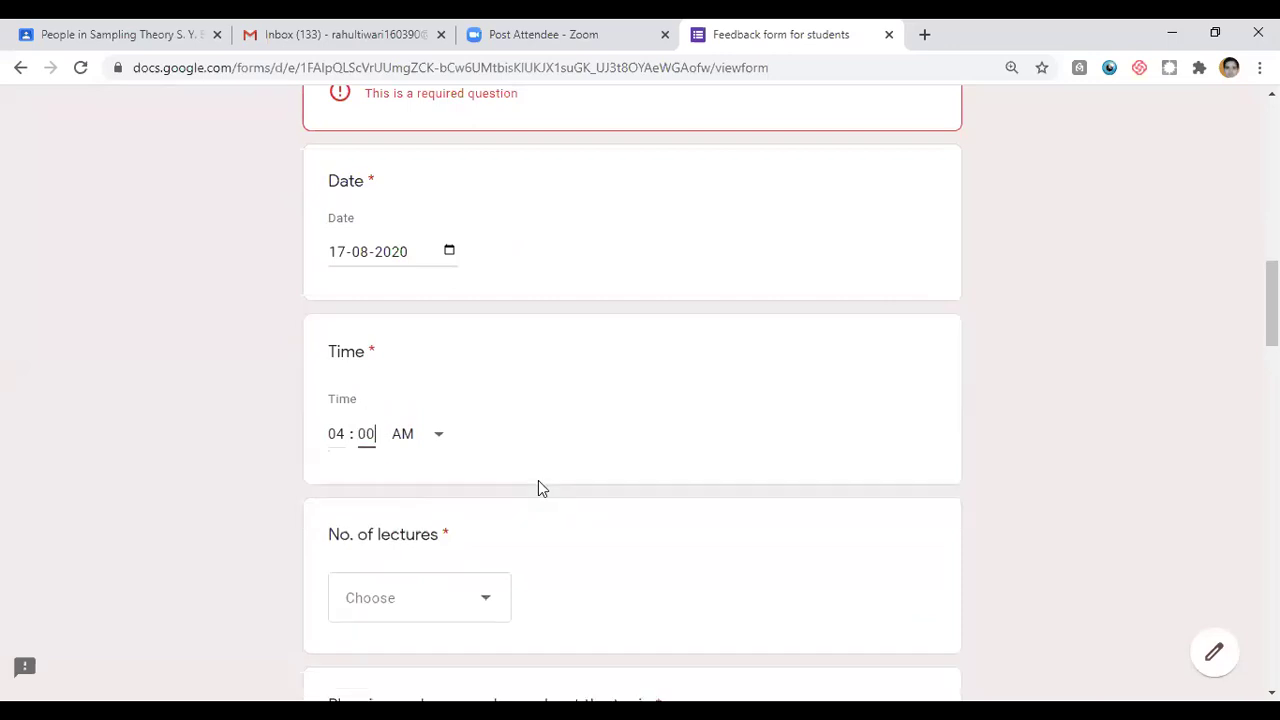
Step: Clear the minutes of the Time answer and enter 00 again
{"action": "left_click", "coordinate": [368, 434]}
{"action": "key", "text": "BackSpace"}
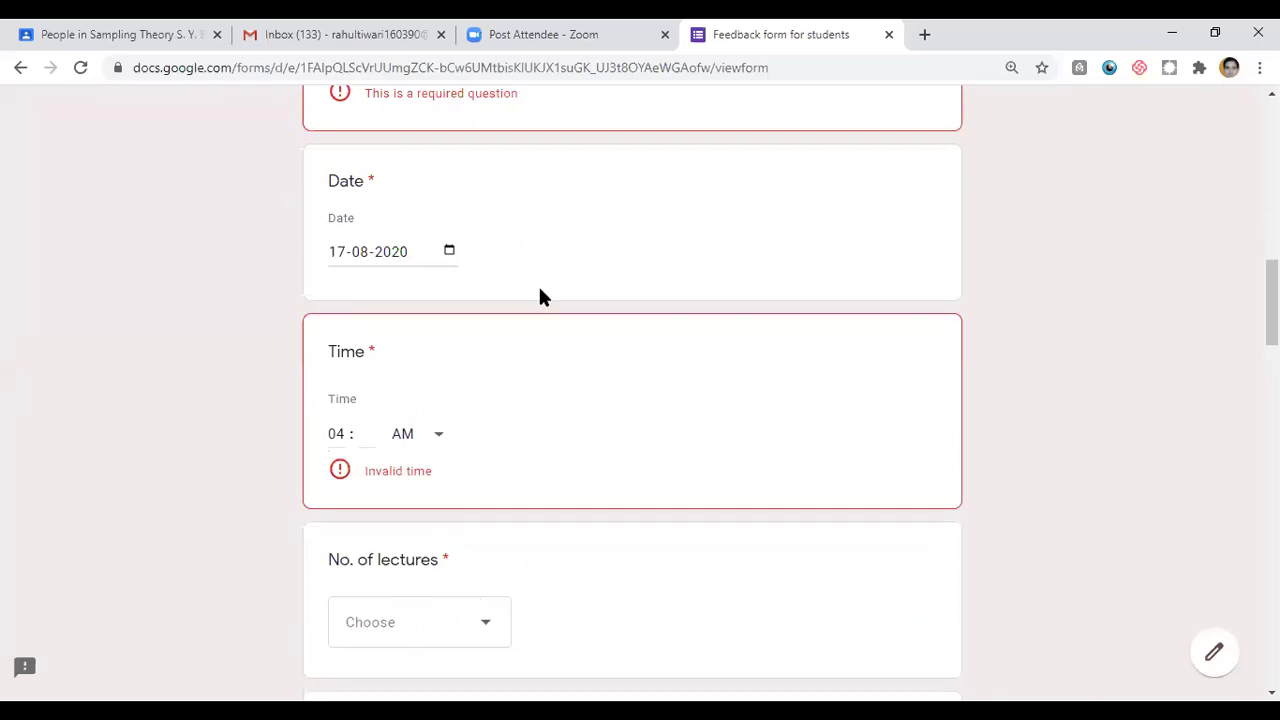
{"action": "scroll", "coordinate": [658, 530], "scroll_direction": "up", "scroll_amount": 2}
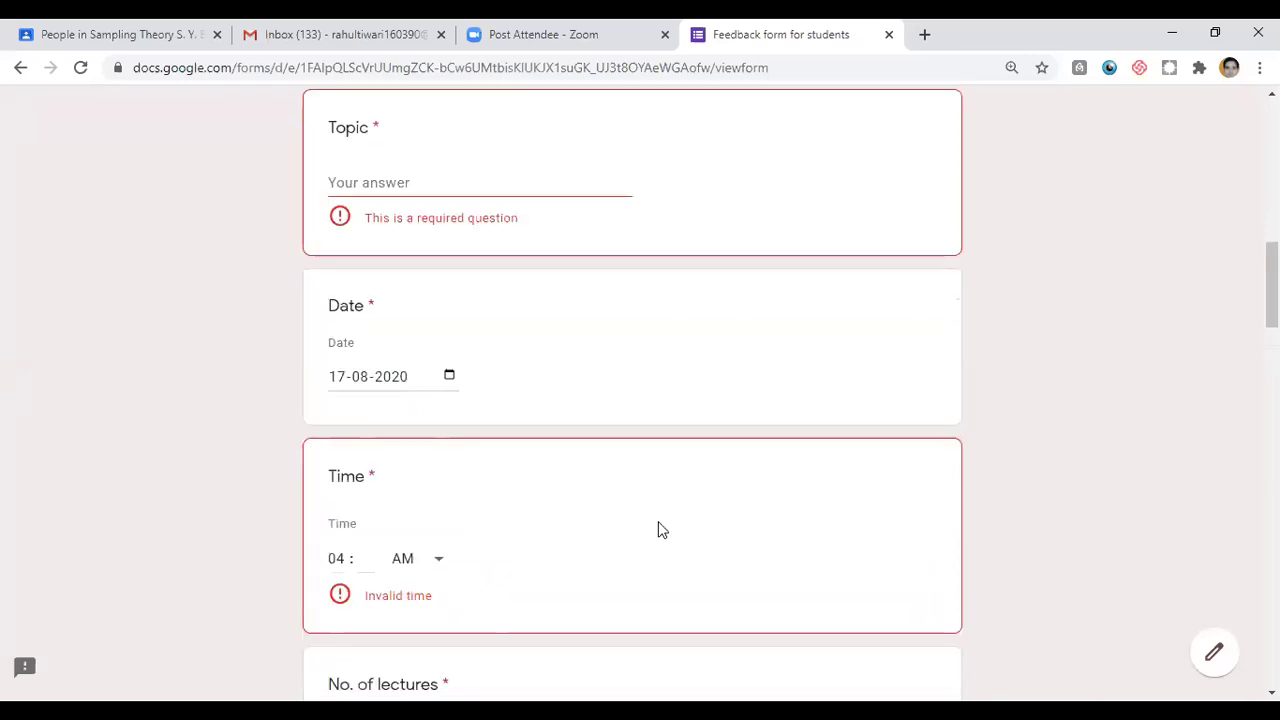
{"action": "scroll", "coordinate": [680, 334], "scroll_direction": "down", "scroll_amount": 3}
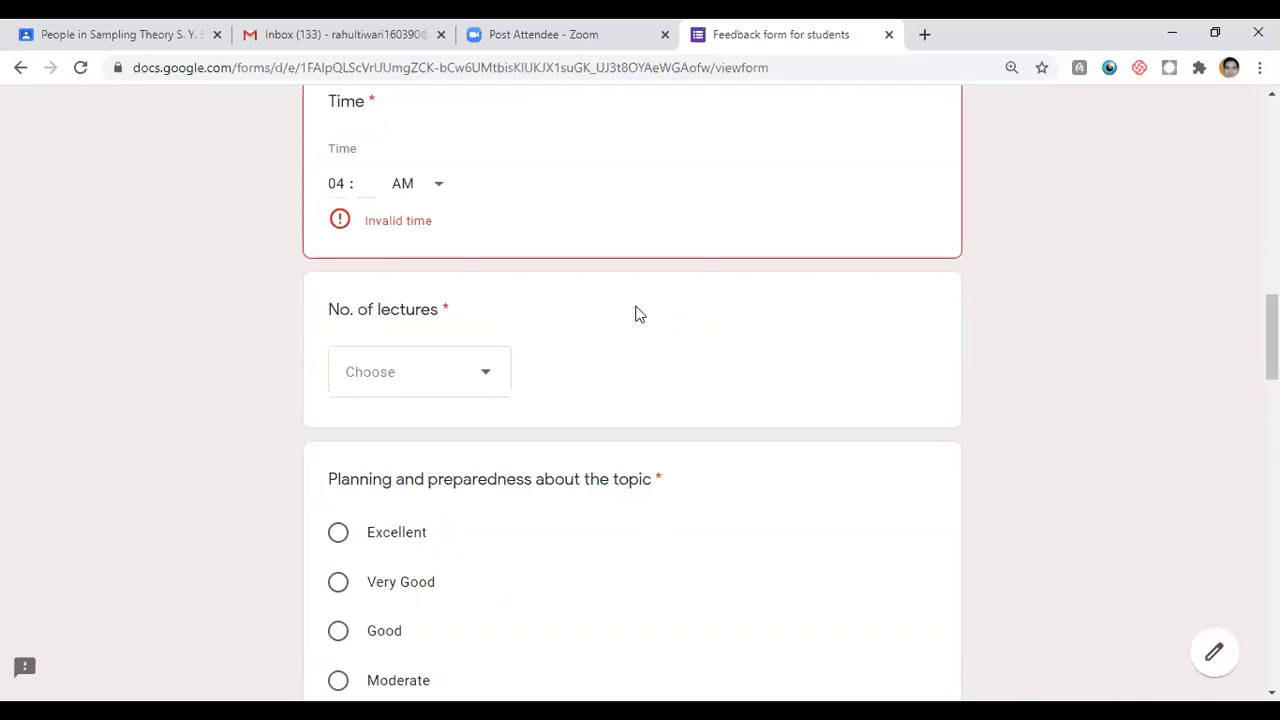
{"action": "scroll", "coordinate": [377, 316], "scroll_direction": "up", "scroll_amount": 2}
{"action": "left_click", "coordinate": [370, 314]}
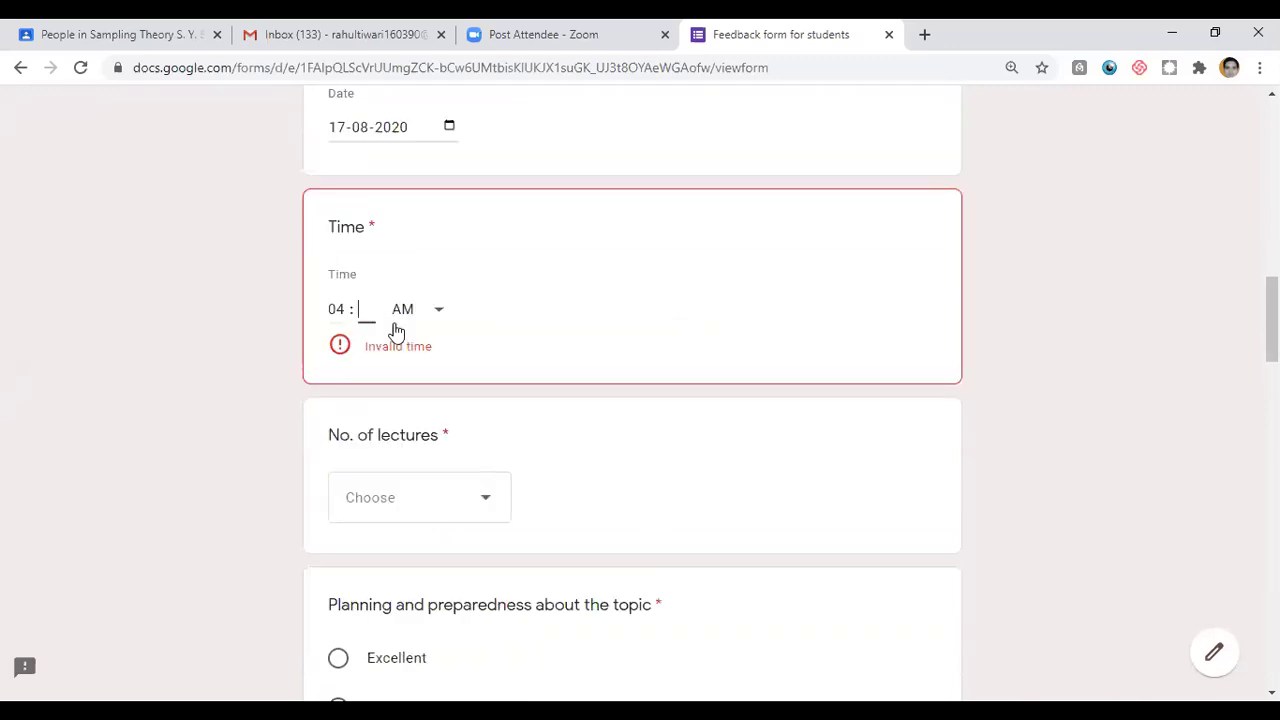
{"action": "type", "text": "00"}
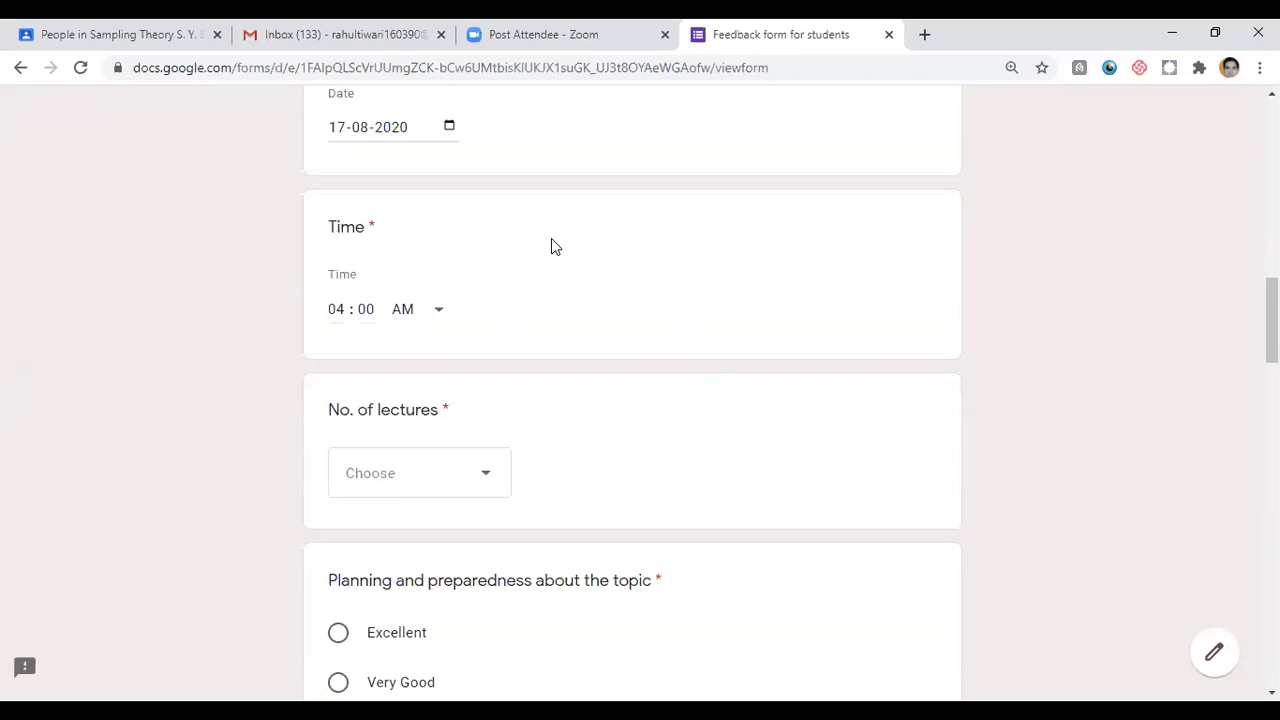
Step: View the answer options of the No. of lectures question without choosing one
{"action": "scroll", "coordinate": [483, 347], "scroll_direction": "down", "scroll_amount": 1}
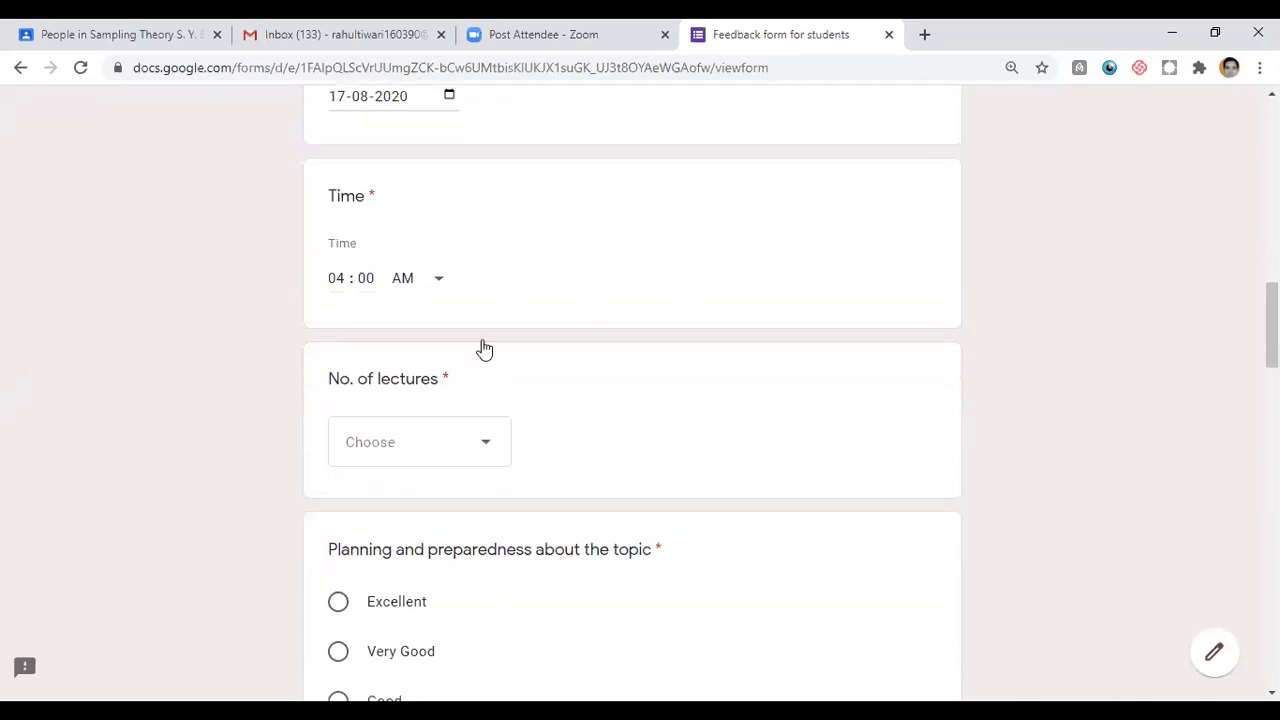
{"action": "left_click", "coordinate": [455, 458]}
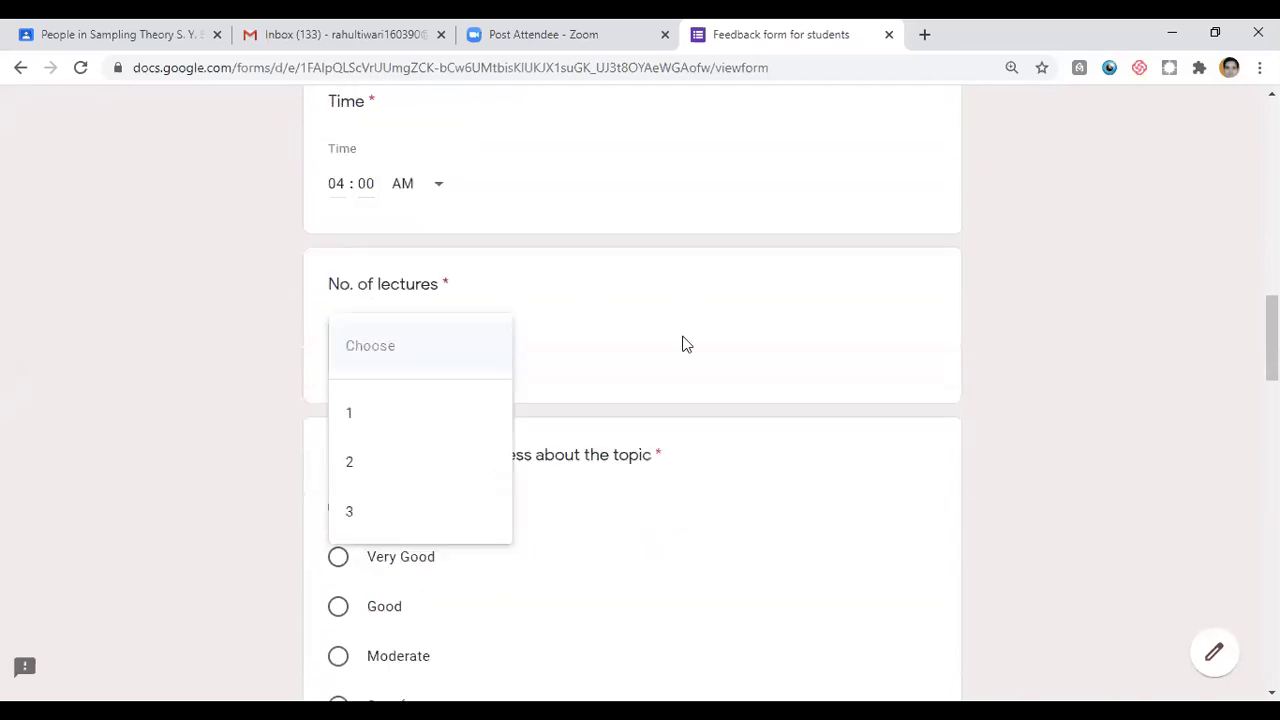
{"action": "left_click", "coordinate": [415, 350]}
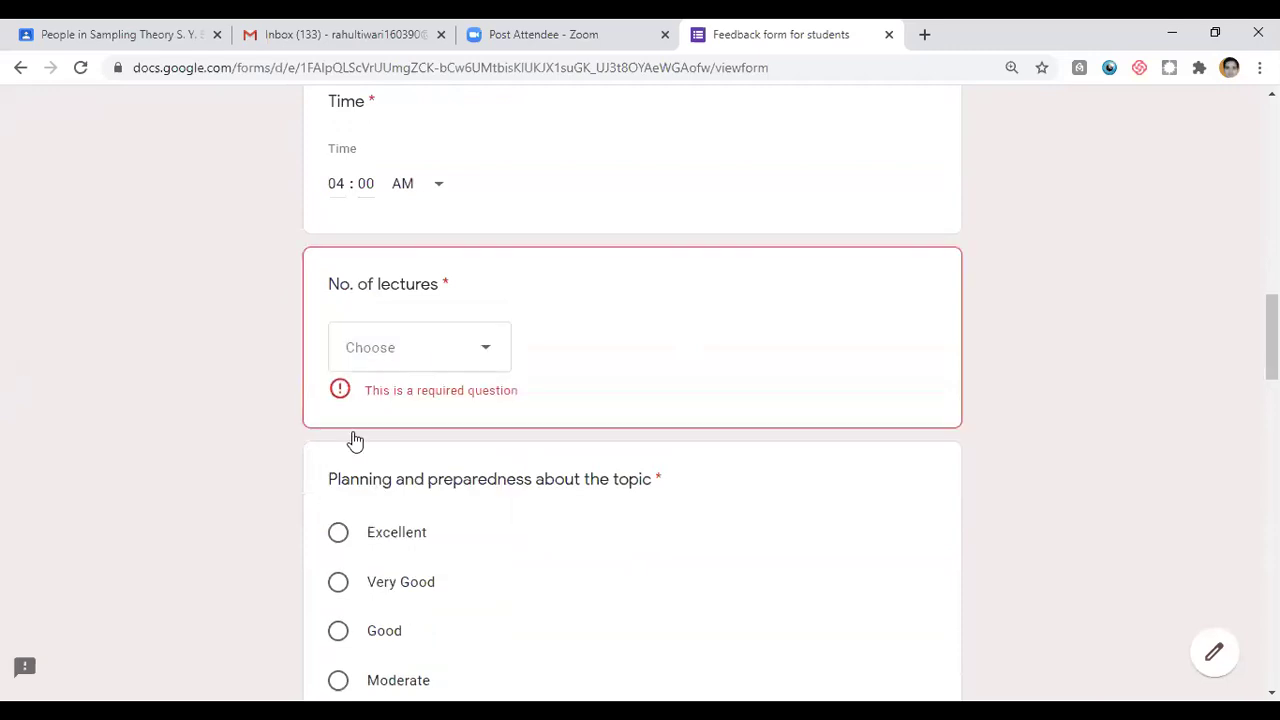
{"action": "key", "text": "Return"}
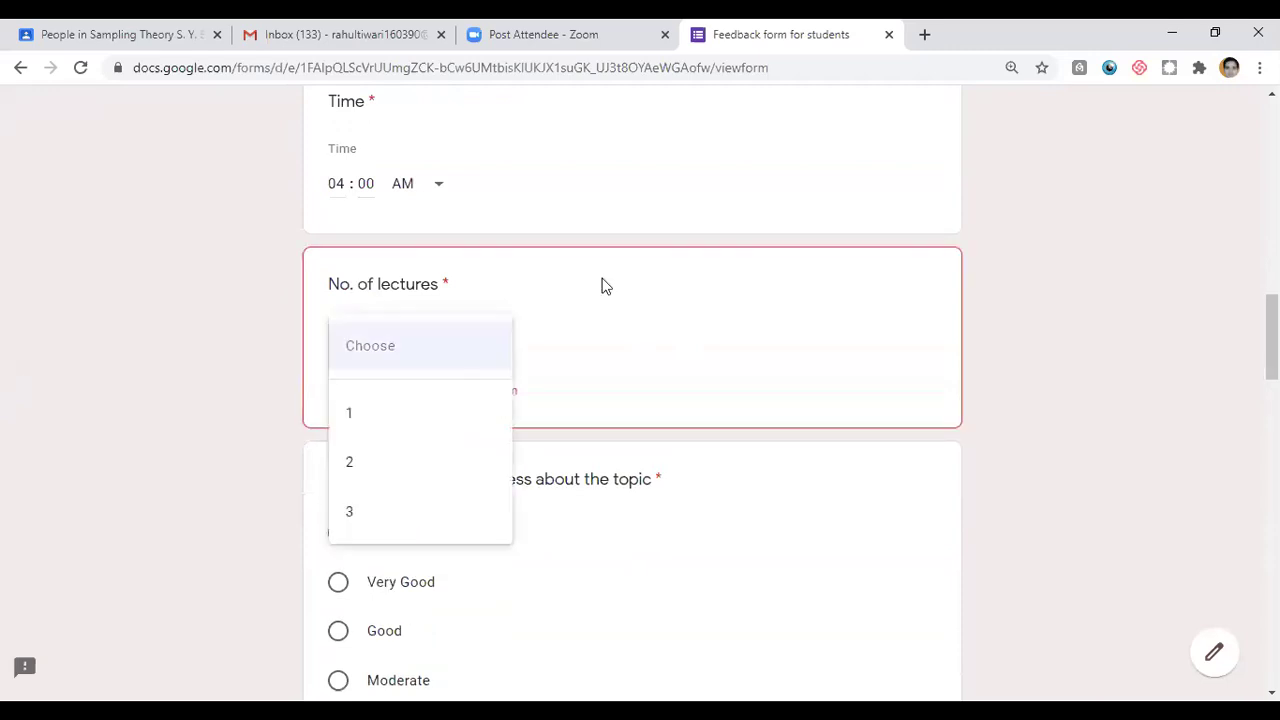
{"action": "scroll", "coordinate": [340, 385], "scroll_direction": "down", "scroll_amount": 1}
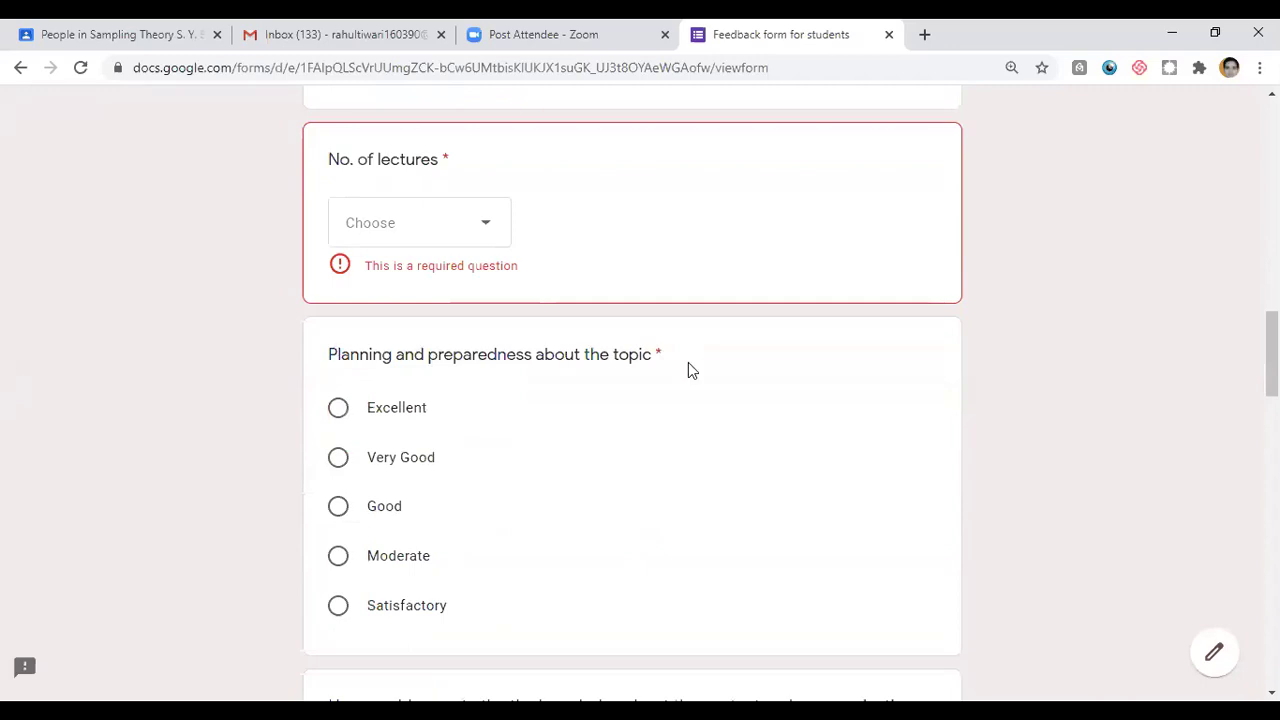
Step: Review the rating questions on planning, content knowledge and communication, and the teacher's content, highlighting the key phrases in the last two
{"action": "scroll", "coordinate": [686, 362], "scroll_direction": "down", "scroll_amount": 1}
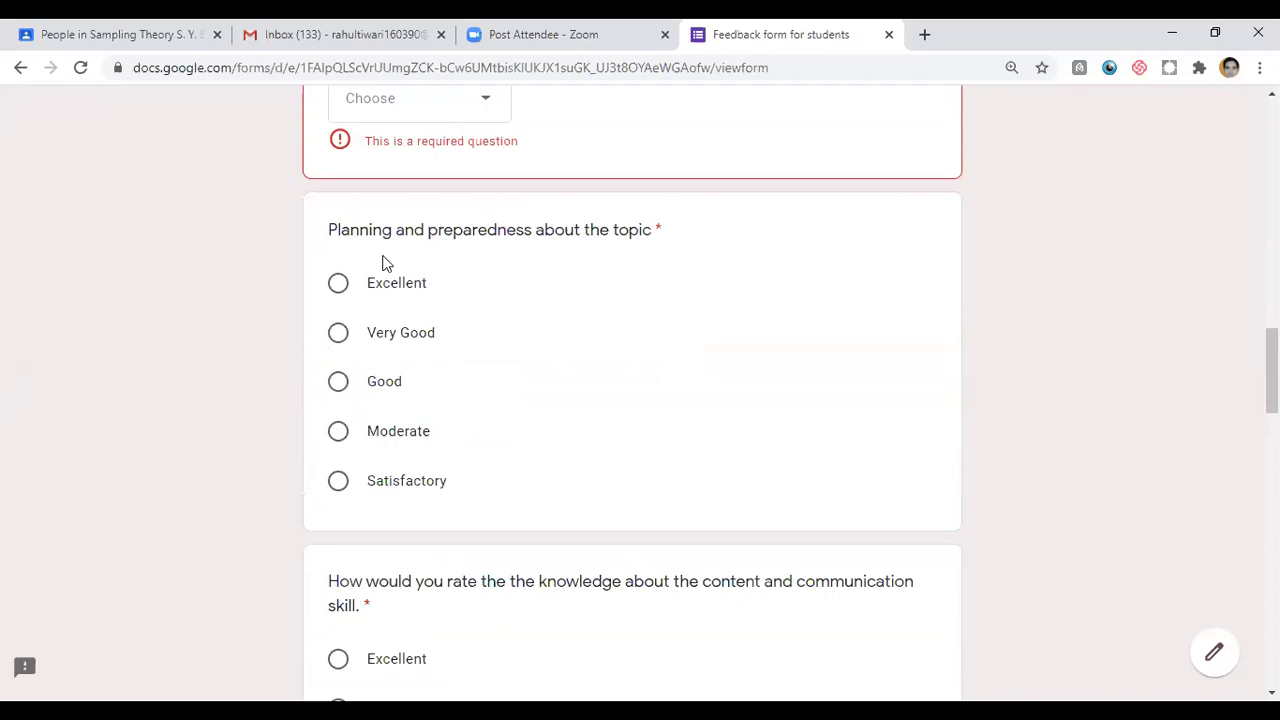
{"action": "scroll", "coordinate": [583, 408], "scroll_direction": "down", "scroll_amount": 1}
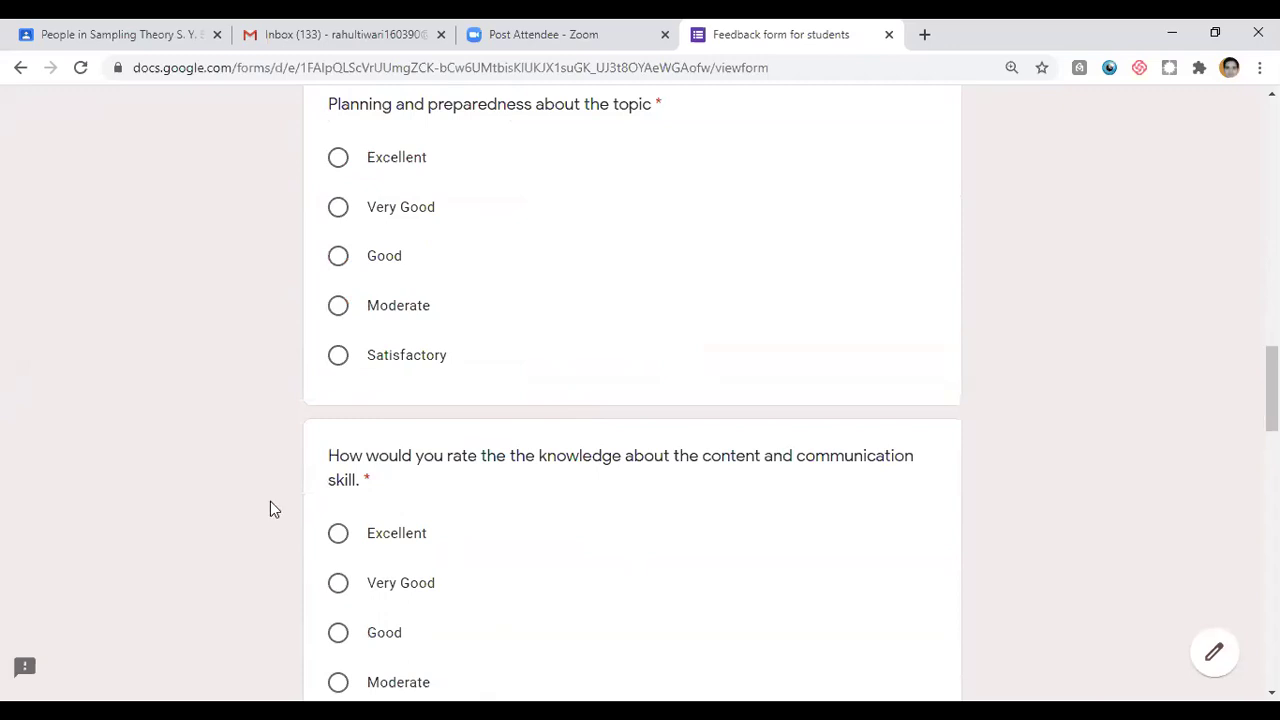
{"action": "scroll", "coordinate": [537, 331], "scroll_direction": "down", "scroll_amount": 1}
{"action": "left_click_drag", "start_coordinate": [537, 331], "coordinate": [765, 331]}
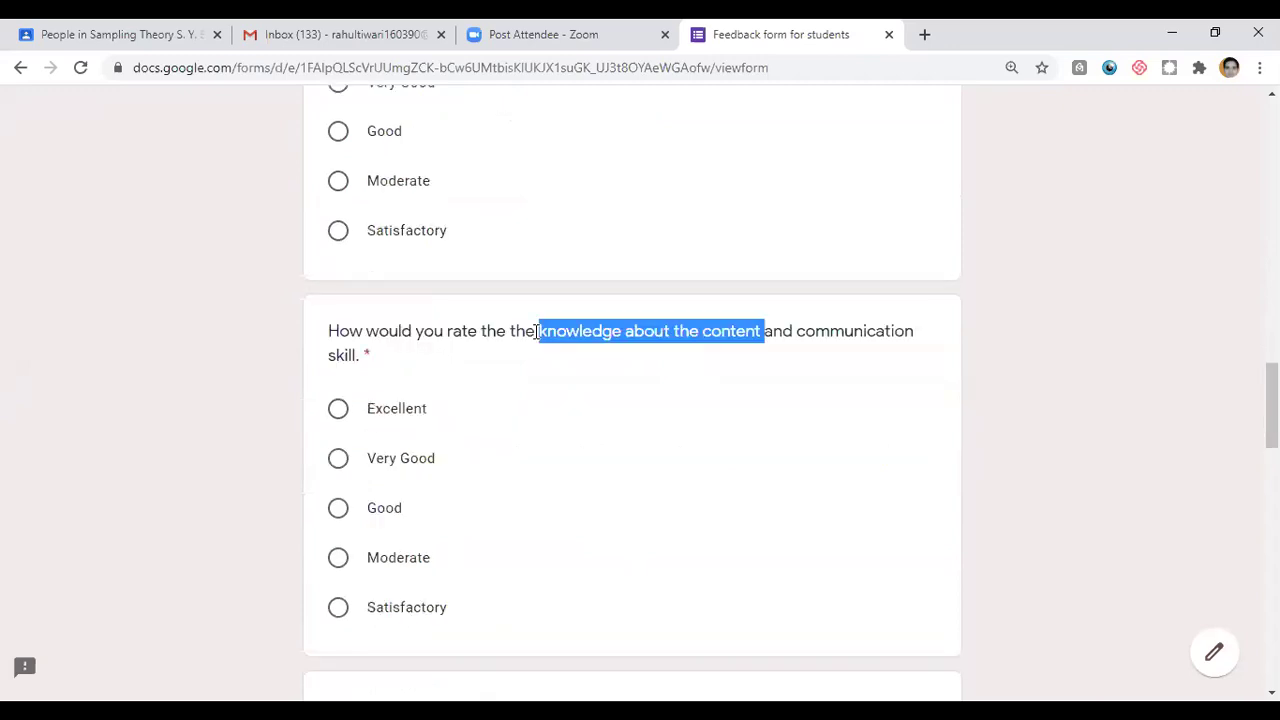
{"action": "scroll", "coordinate": [388, 505], "scroll_direction": "down", "scroll_amount": 1}
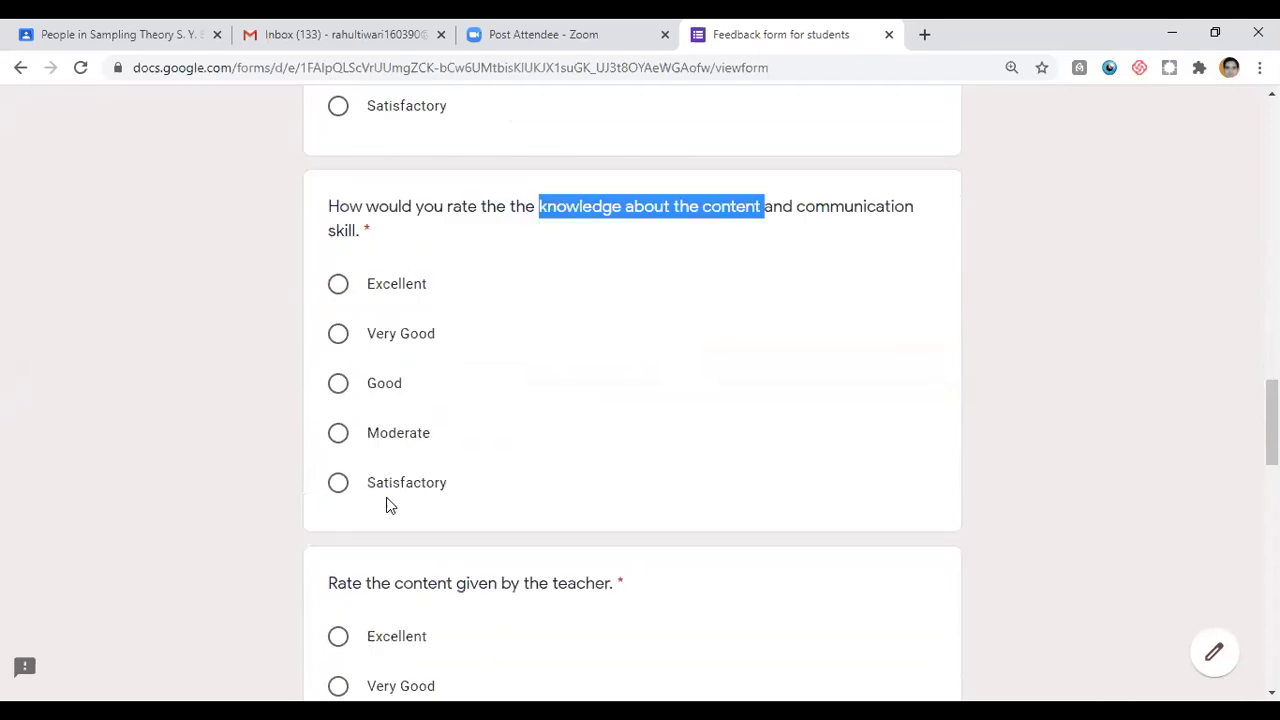
{"action": "scroll", "coordinate": [399, 459], "scroll_direction": "down", "scroll_amount": 1}
{"action": "left_click_drag", "start_coordinate": [394, 457], "coordinate": [624, 459]}
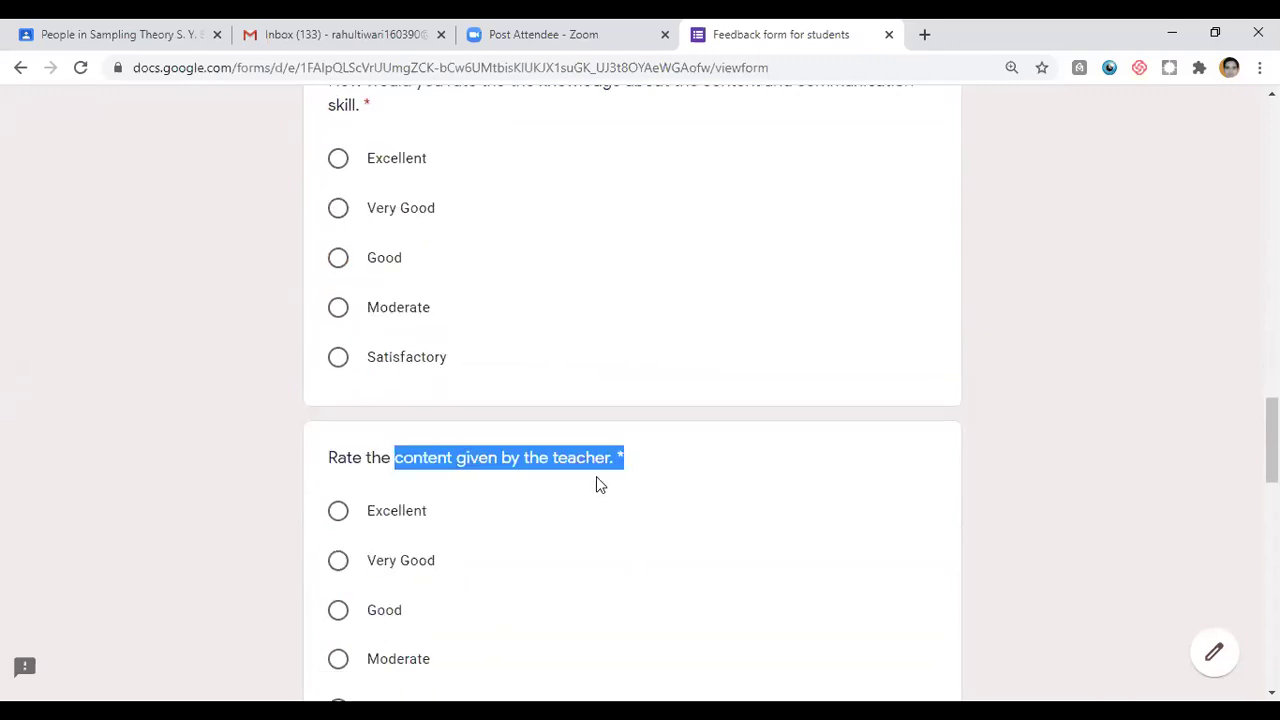
Step: Review the knowledge and communication question and the teacher's content question, highlighting "knowledge about the" and "content given by the" in their wording
{"action": "scroll", "coordinate": [253, 411], "scroll_direction": "down", "scroll_amount": 1}
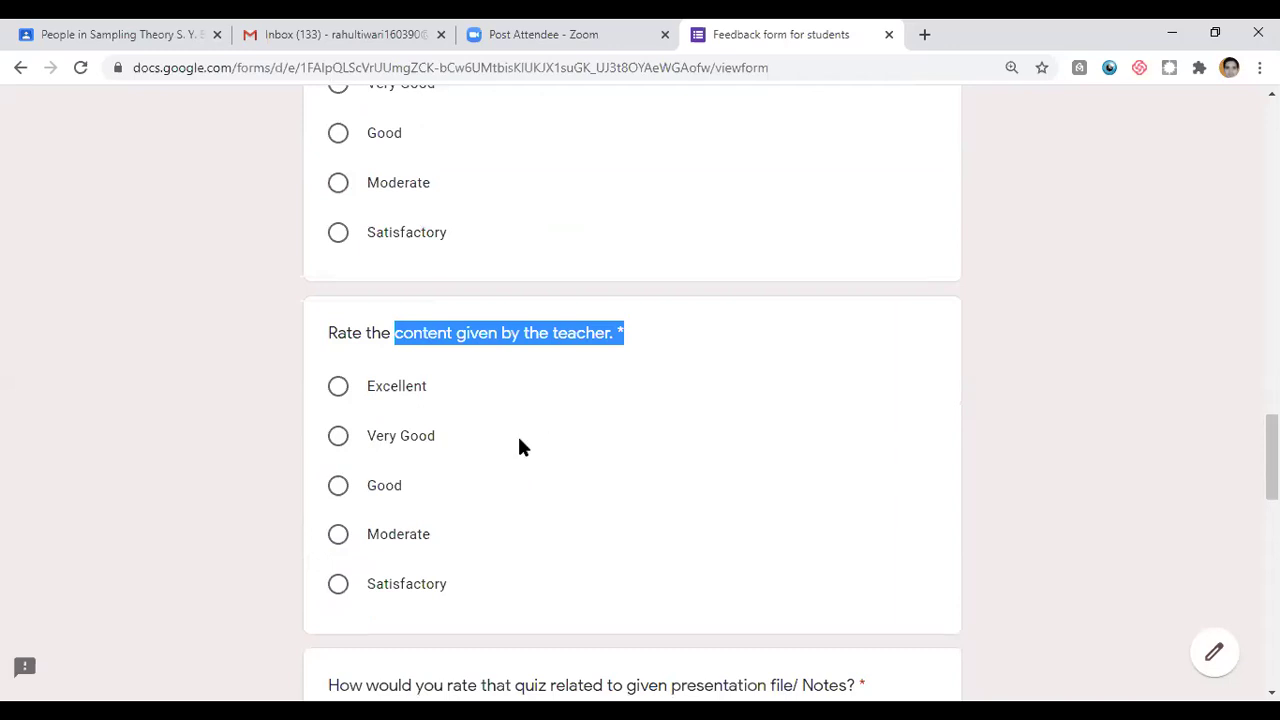
{"action": "scroll", "coordinate": [509, 257], "scroll_direction": "down", "scroll_amount": 7}
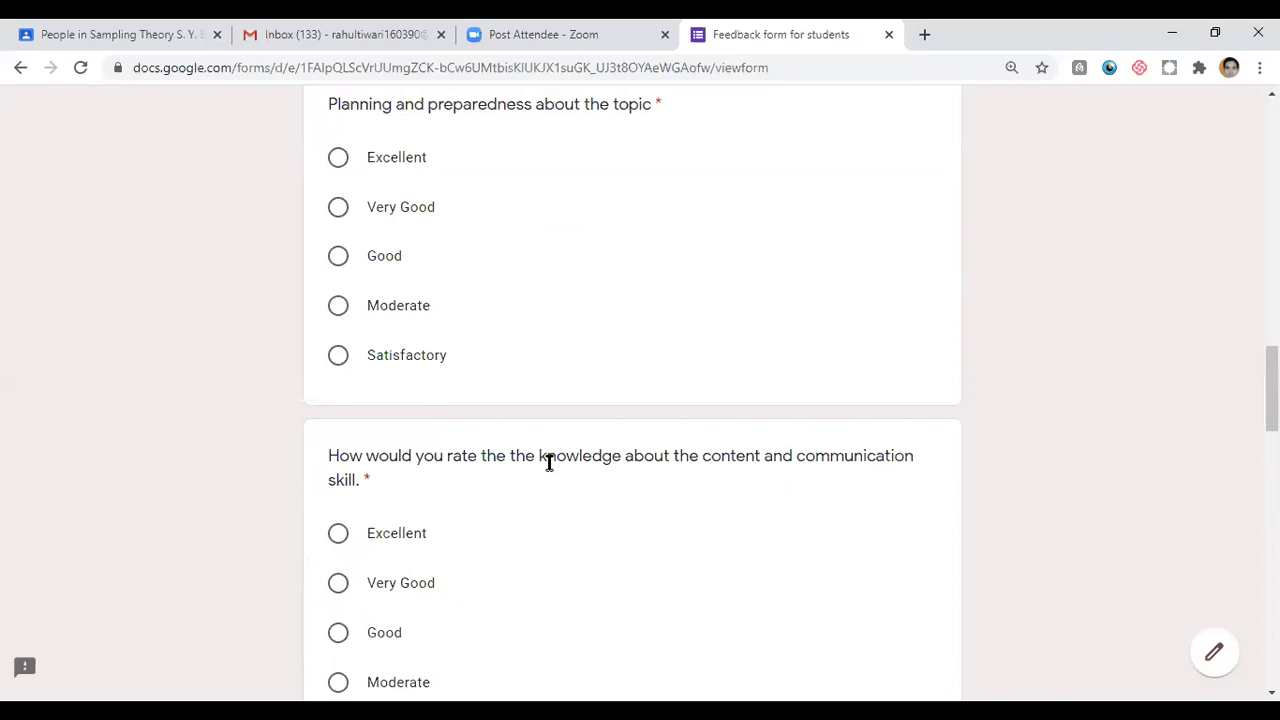
{"action": "left_click_drag", "start_coordinate": [538, 457], "coordinate": [690, 457]}
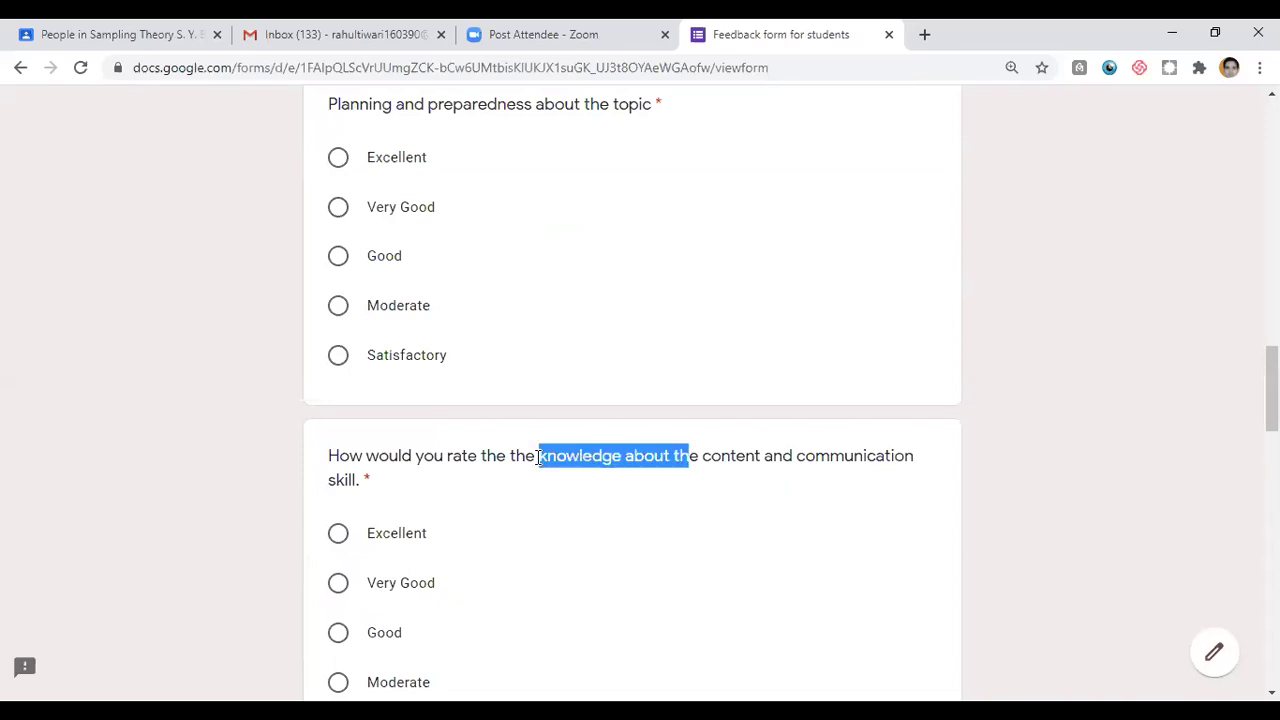
{"action": "scroll", "coordinate": [538, 457], "scroll_direction": "down", "scroll_amount": 1}
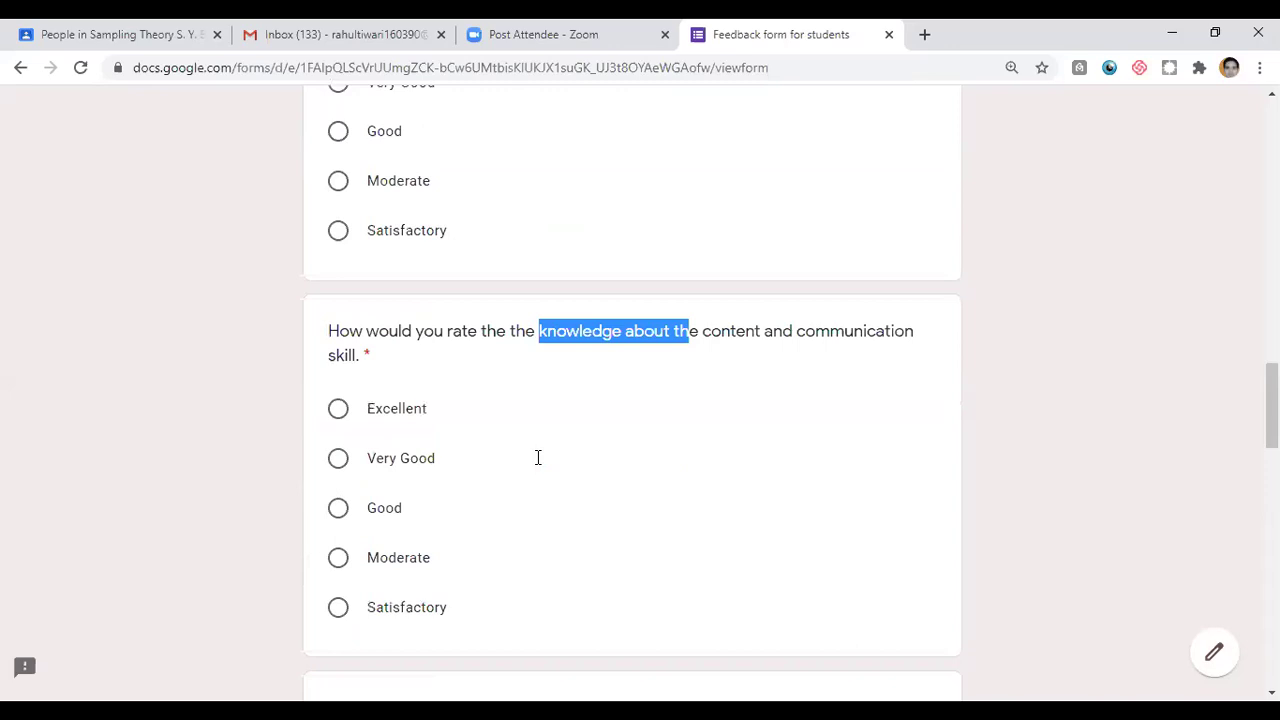
{"action": "scroll", "coordinate": [457, 606], "scroll_direction": "down", "scroll_amount": 1}
{"action": "scroll", "coordinate": [386, 450], "scroll_direction": "down", "scroll_amount": 1}
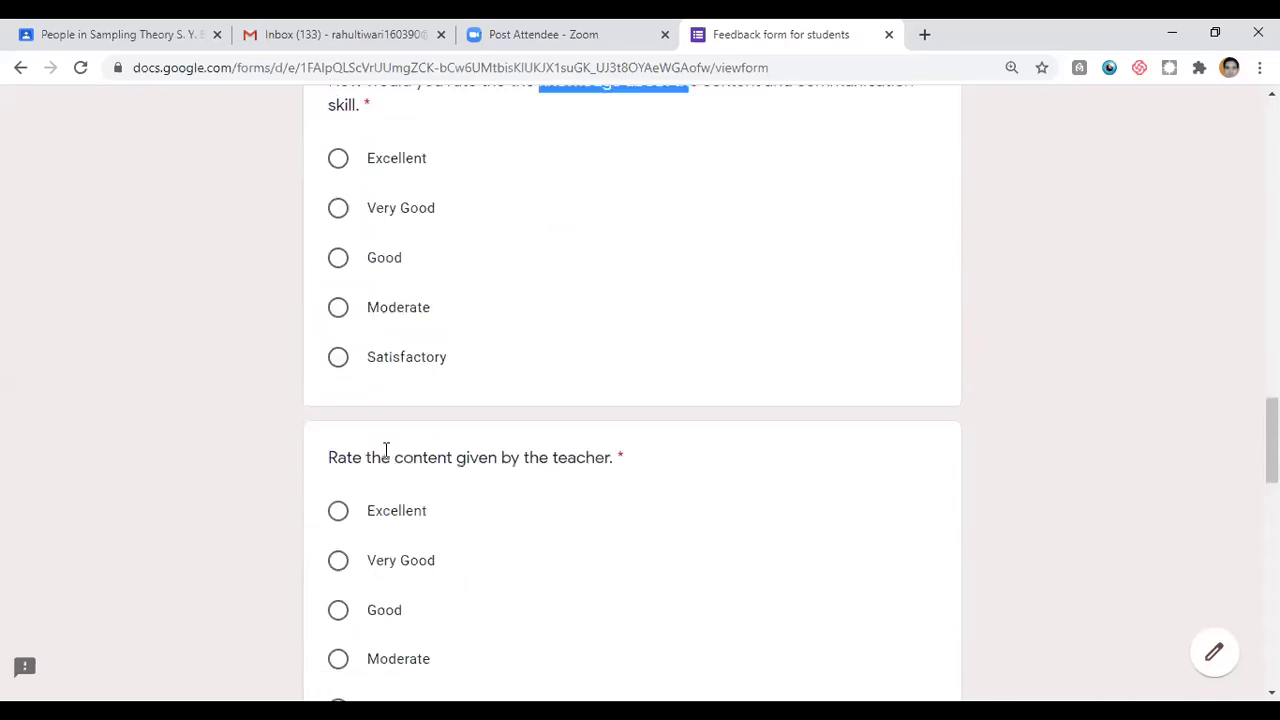
{"action": "left_click_drag", "start_coordinate": [392, 457], "coordinate": [539, 457]}
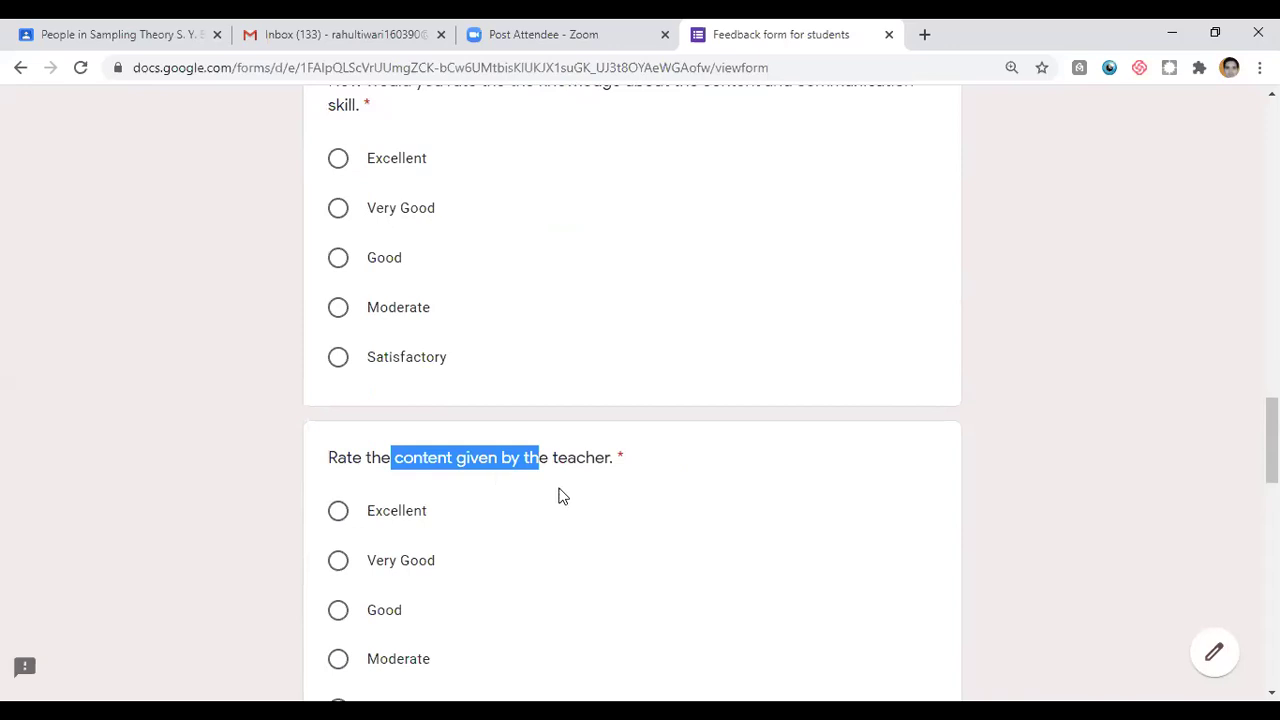
{"action": "scroll", "coordinate": [560, 498], "scroll_direction": "down", "scroll_amount": 1}
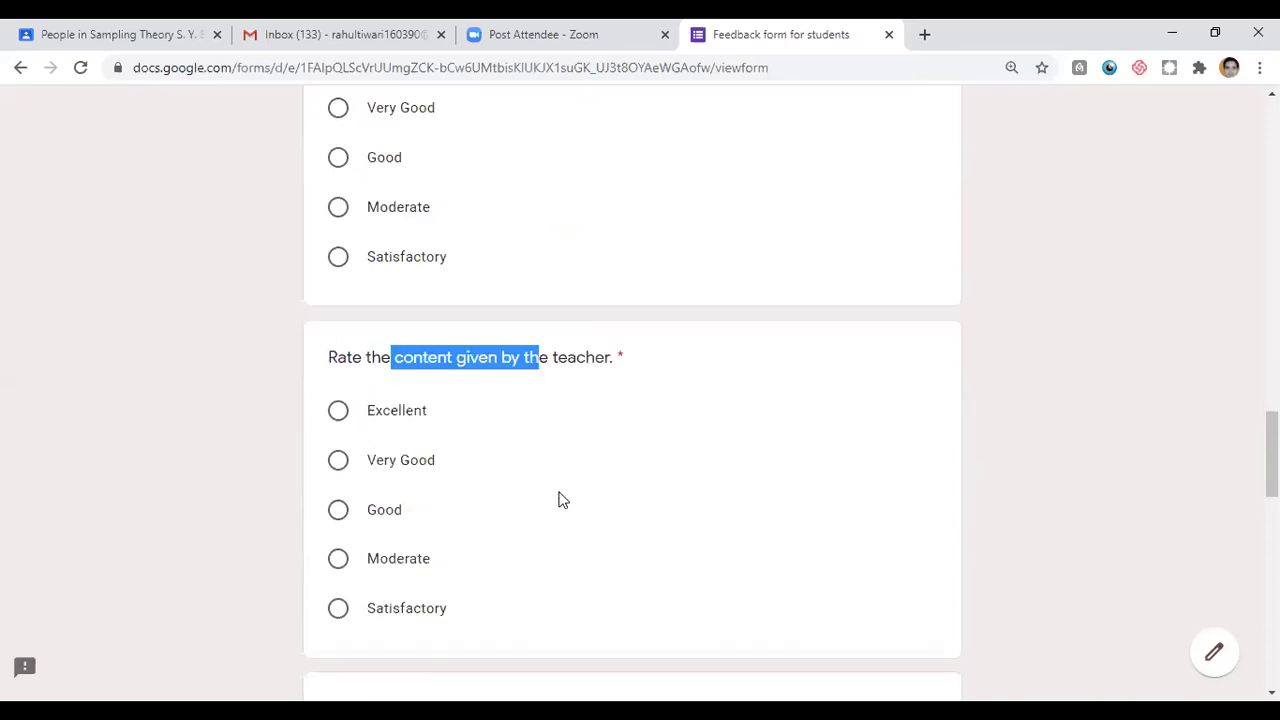
Step: Highlight the word "quiz" in the question rating the quiz related to the presentation file/Notes and view its answer options
{"action": "scroll", "coordinate": [448, 457], "scroll_direction": "down", "scroll_amount": 3}
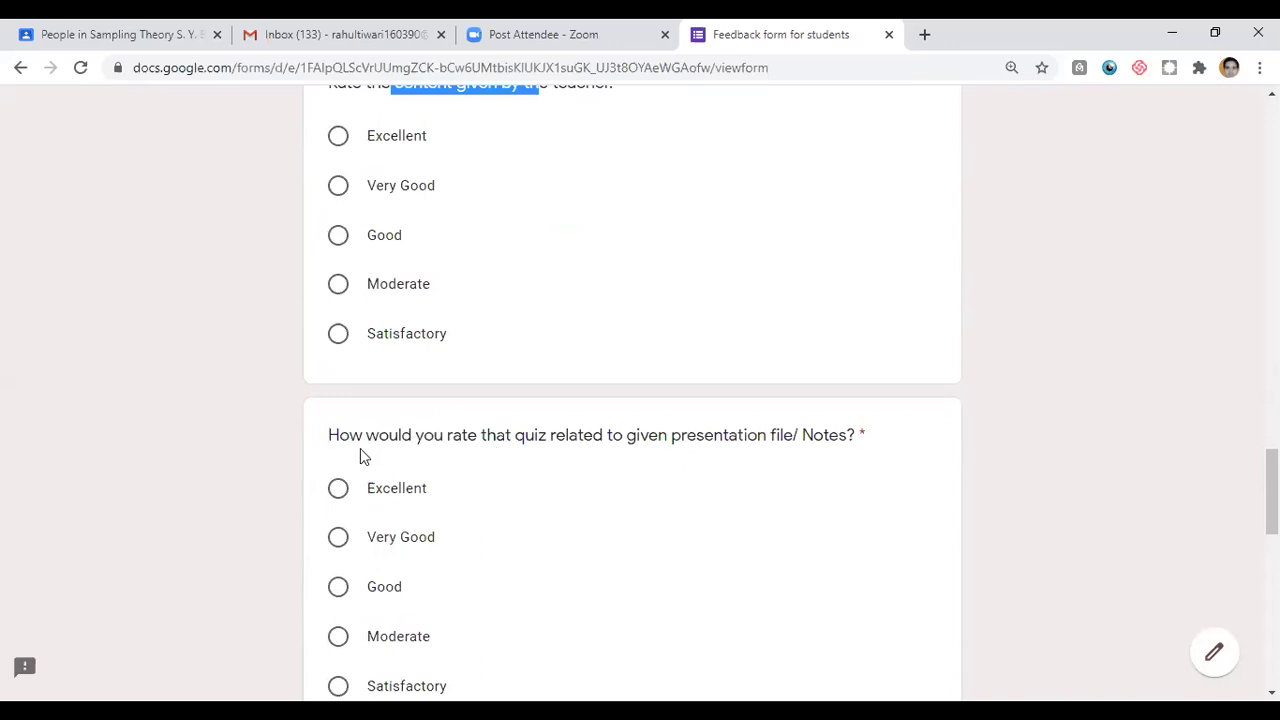
{"action": "left_click", "coordinate": [520, 440]}
{"action": "double_click", "coordinate": [531, 436]}
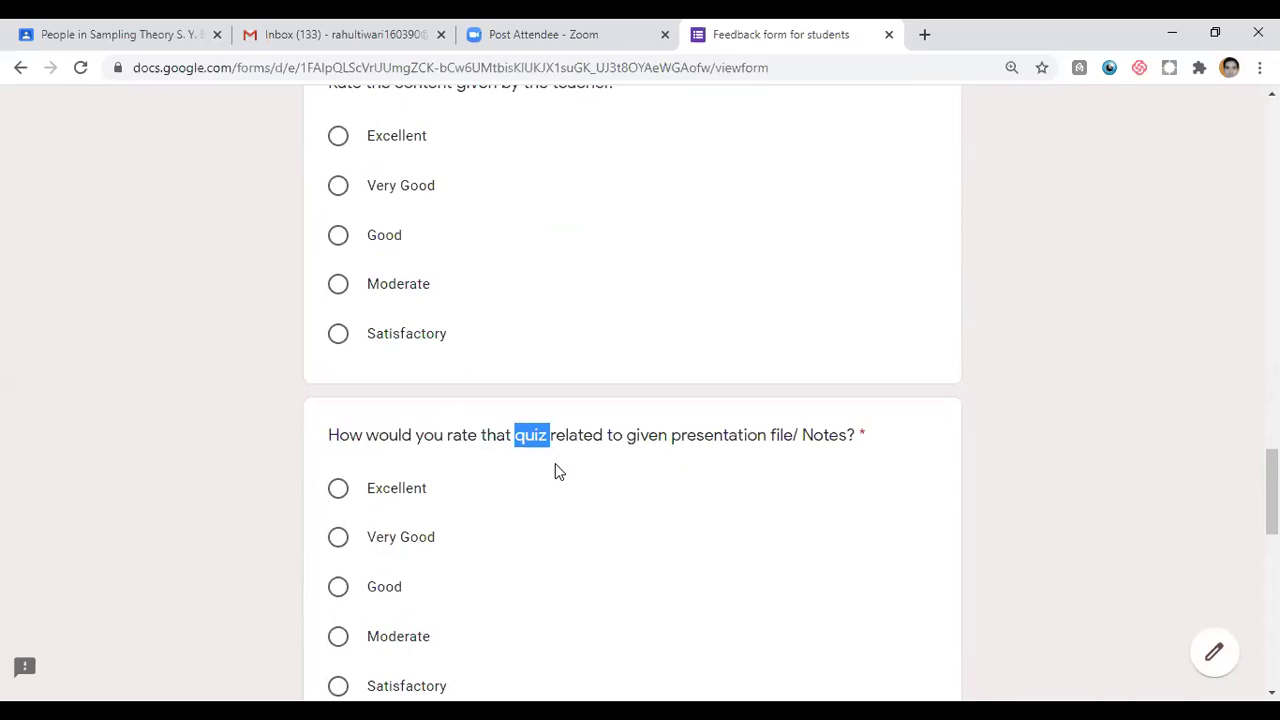
{"action": "scroll", "coordinate": [557, 472], "scroll_direction": "down", "scroll_amount": 2}
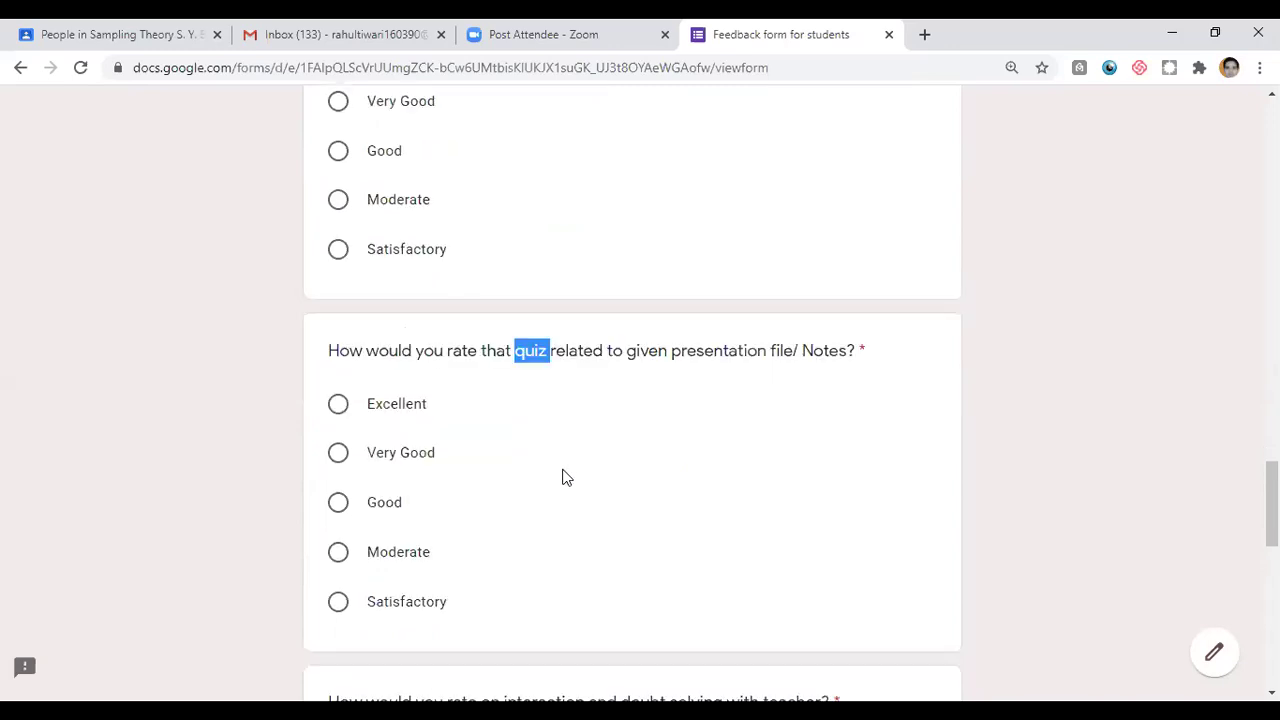
Step: Highlight "and doubt solving with teacher?" in the interaction question and view its answer options
{"action": "scroll", "coordinate": [543, 466], "scroll_direction": "down", "scroll_amount": 1}
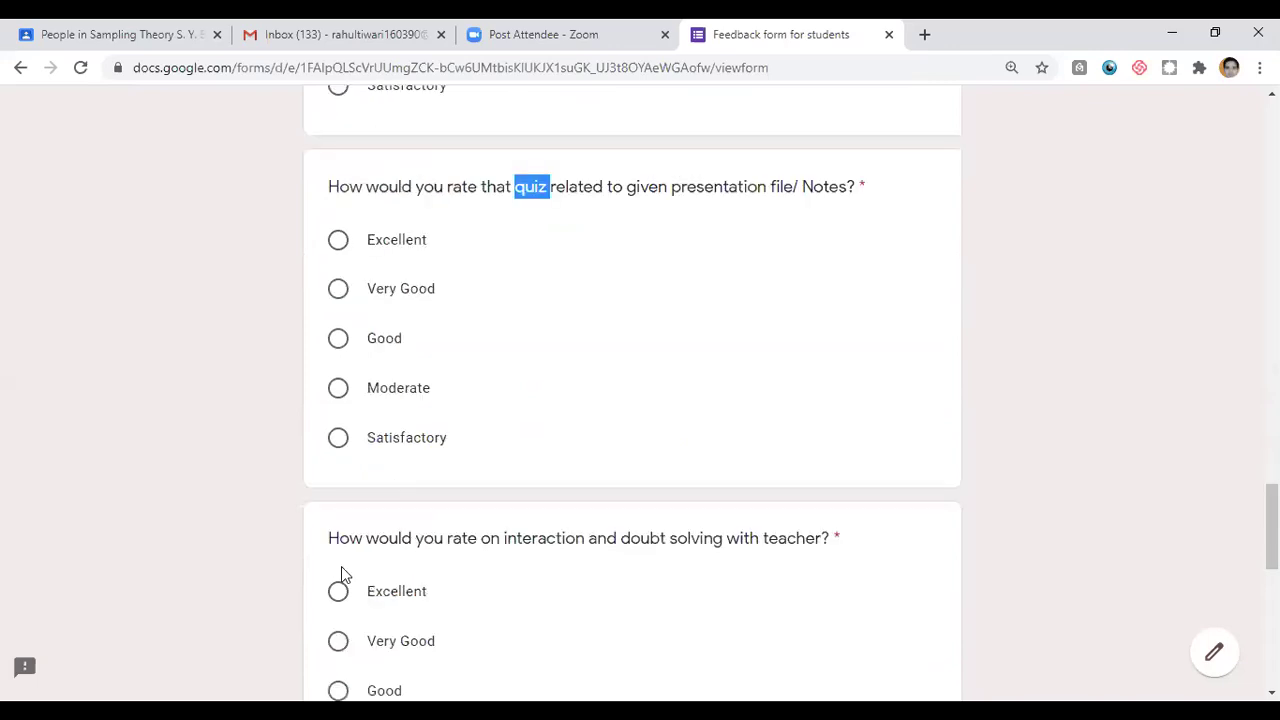
{"action": "double_click", "coordinate": [463, 540]}
{"action": "left_click_drag", "start_coordinate": [505, 543], "coordinate": [764, 540]}
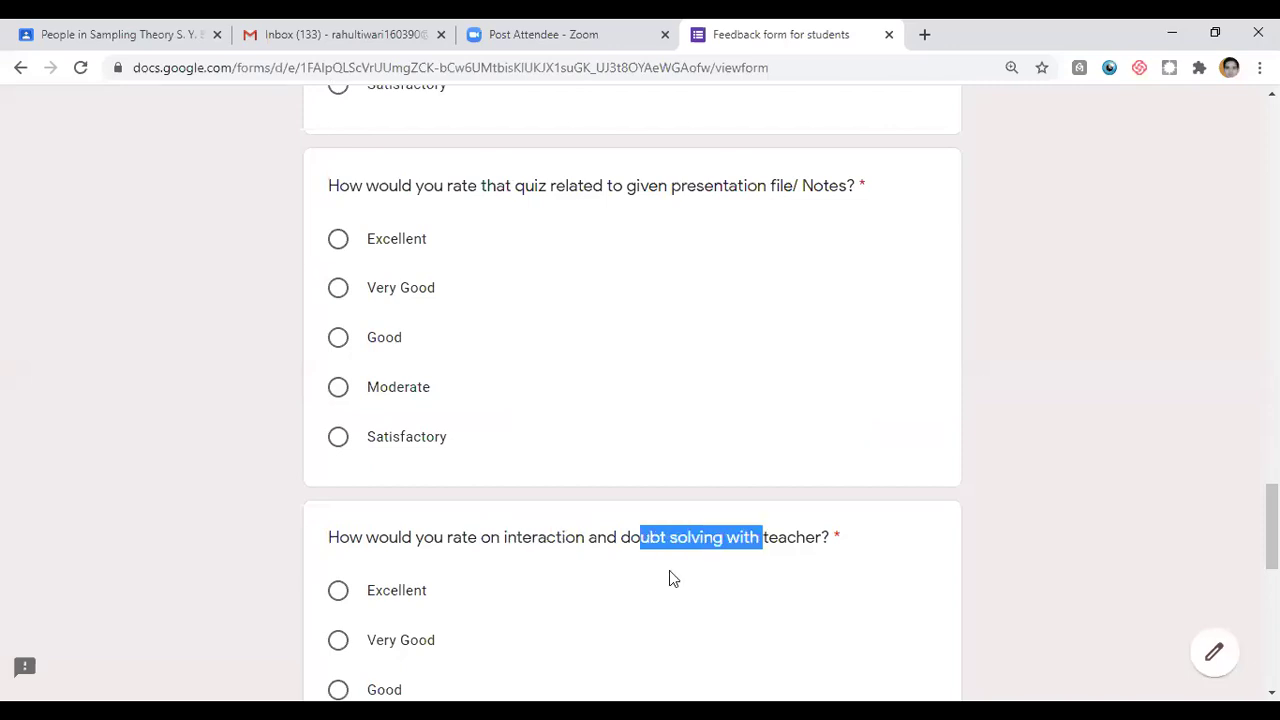
{"action": "scroll", "coordinate": [669, 570], "scroll_direction": "down", "scroll_amount": 1}
{"action": "scroll", "coordinate": [560, 418], "scroll_direction": "down", "scroll_amount": 2}
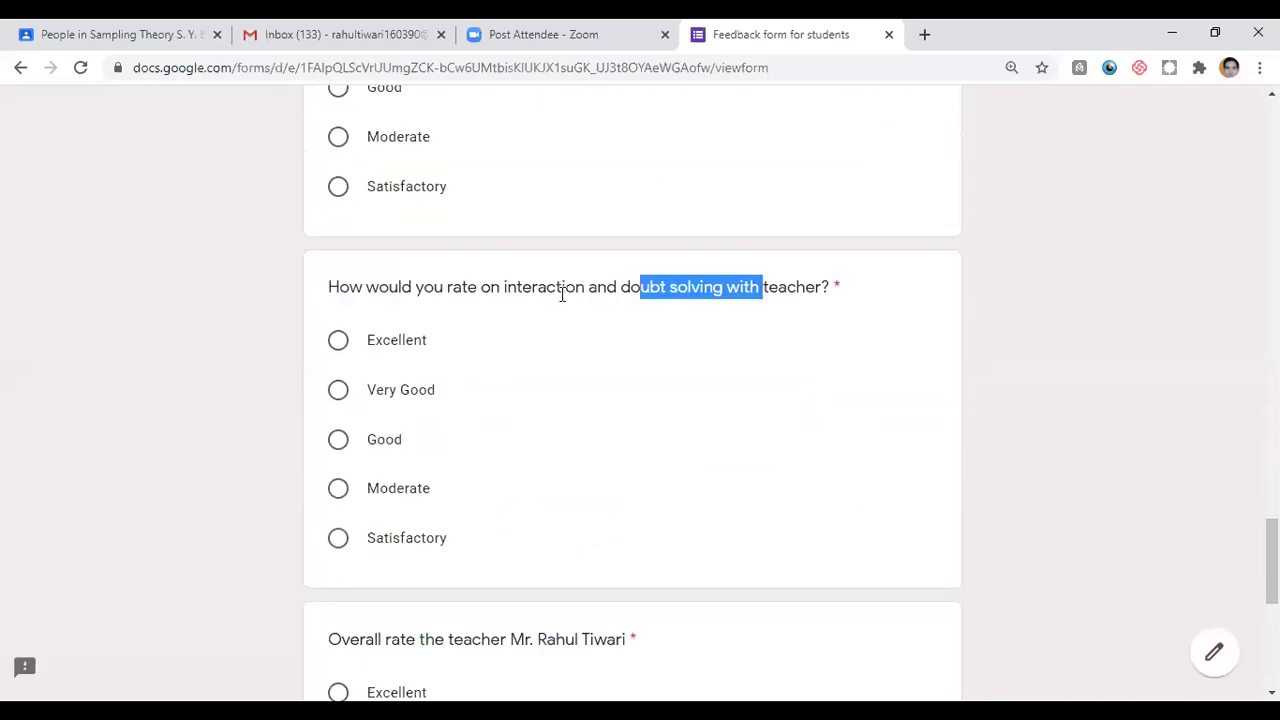
{"action": "left_click_drag", "start_coordinate": [588, 289], "coordinate": [840, 289]}
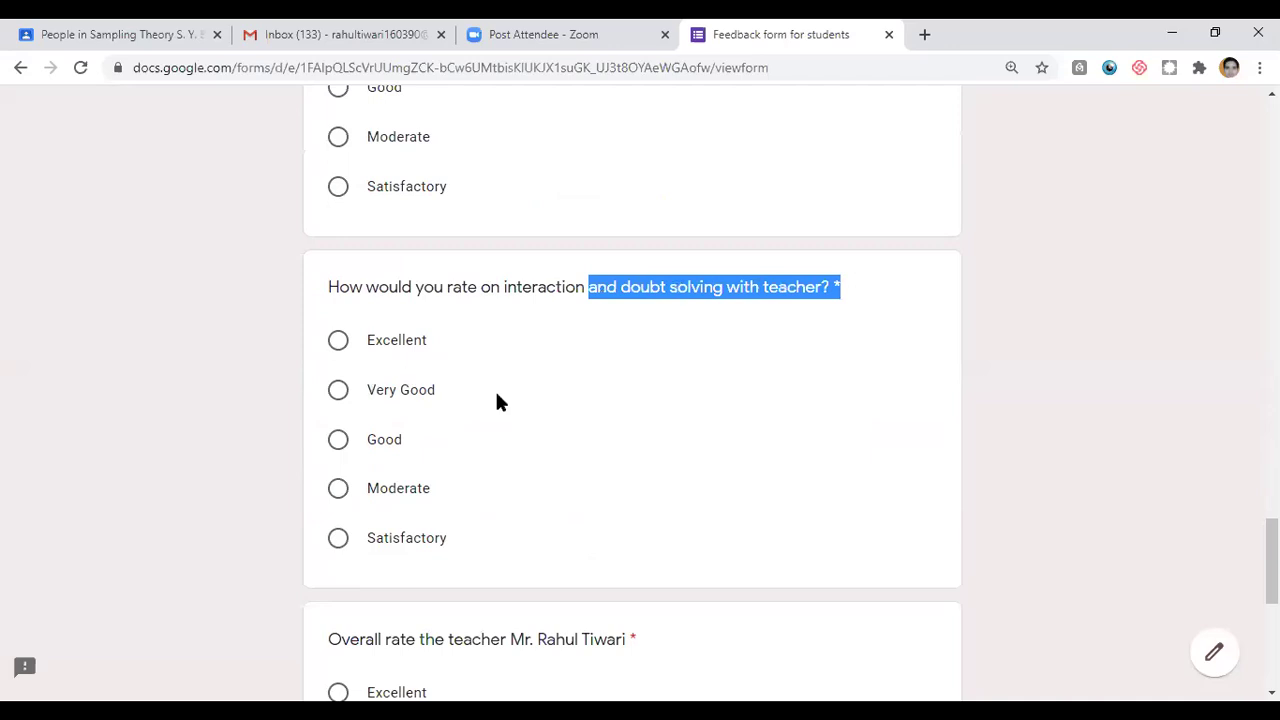
Step: View the overall teacher rating question and the end of the form, placing the cursor in the empty Any suggestions answer
{"action": "scroll", "coordinate": [497, 400], "scroll_direction": "down", "scroll_amount": 2}
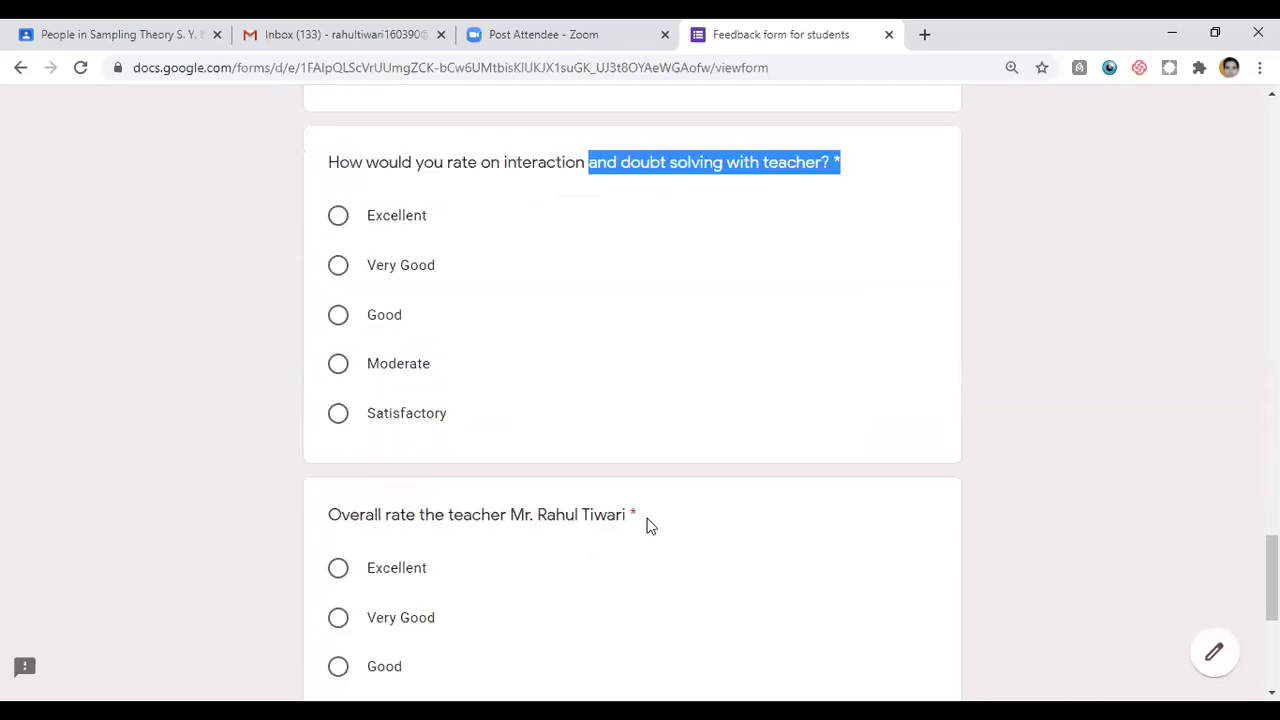
{"action": "scroll", "coordinate": [423, 377], "scroll_direction": "down", "scroll_amount": 1}
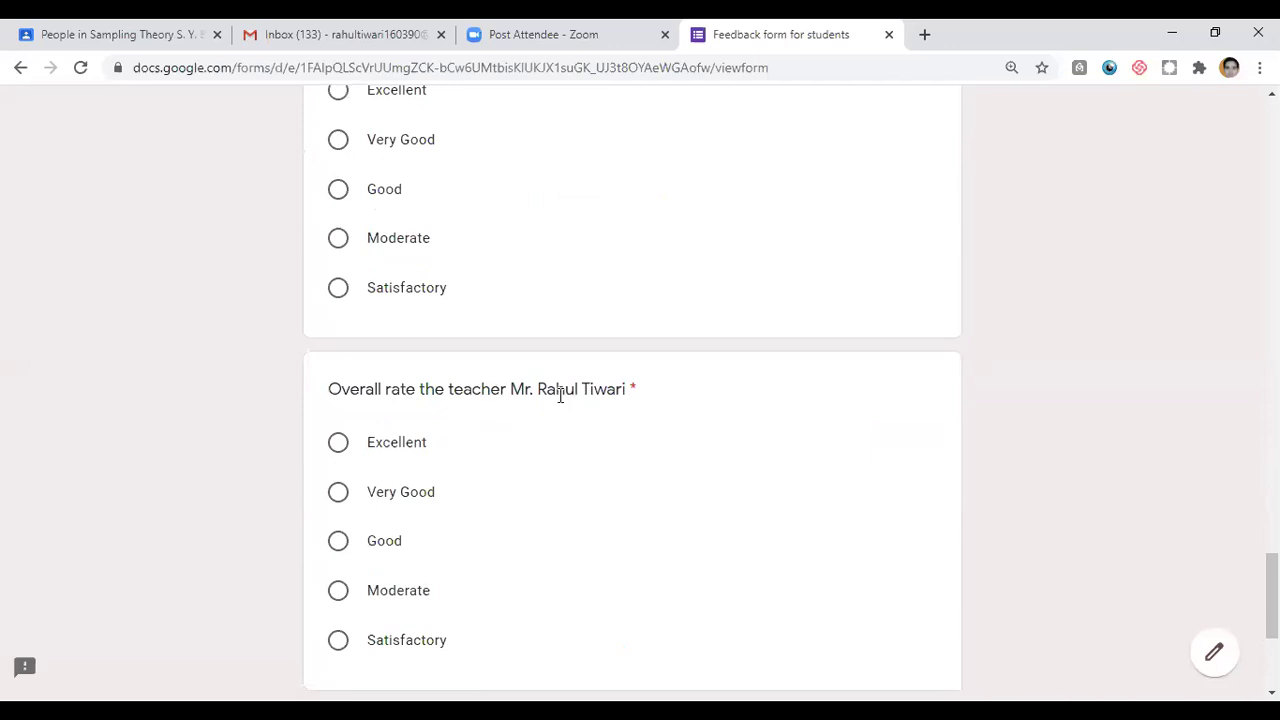
{"action": "scroll", "coordinate": [583, 397], "scroll_direction": "down", "scroll_amount": 2}
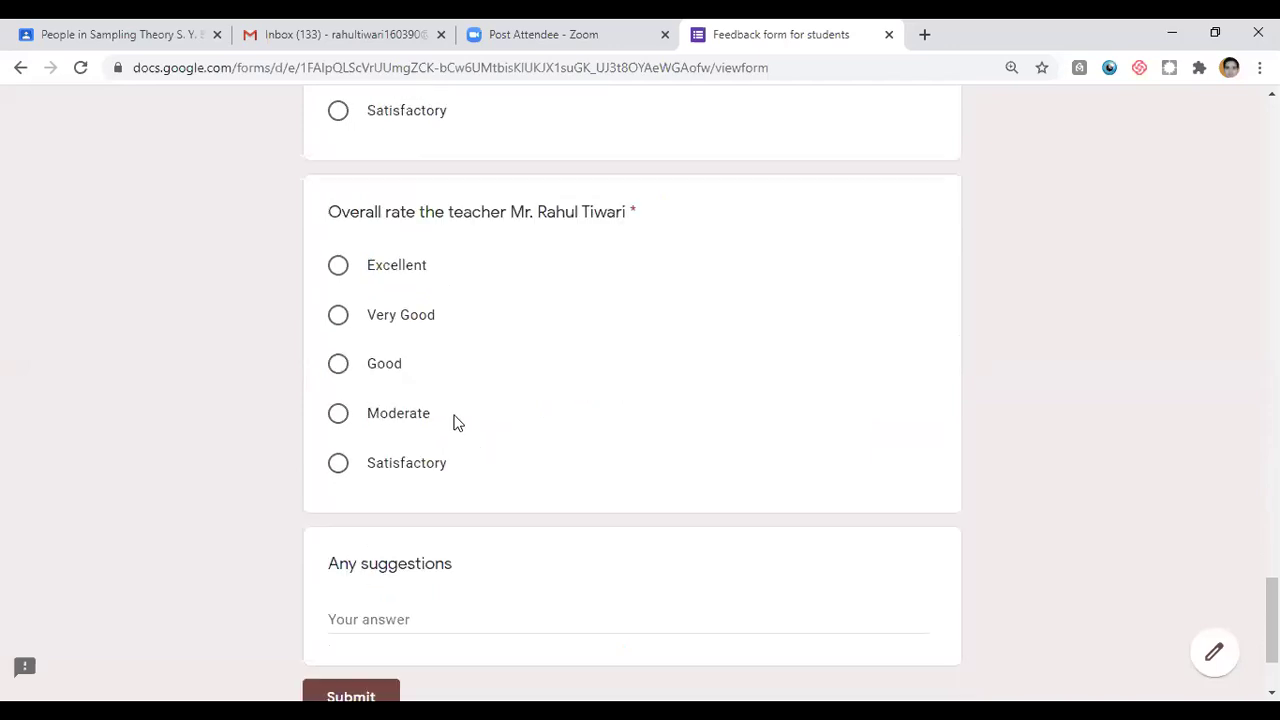
{"action": "left_click", "coordinate": [360, 547]}
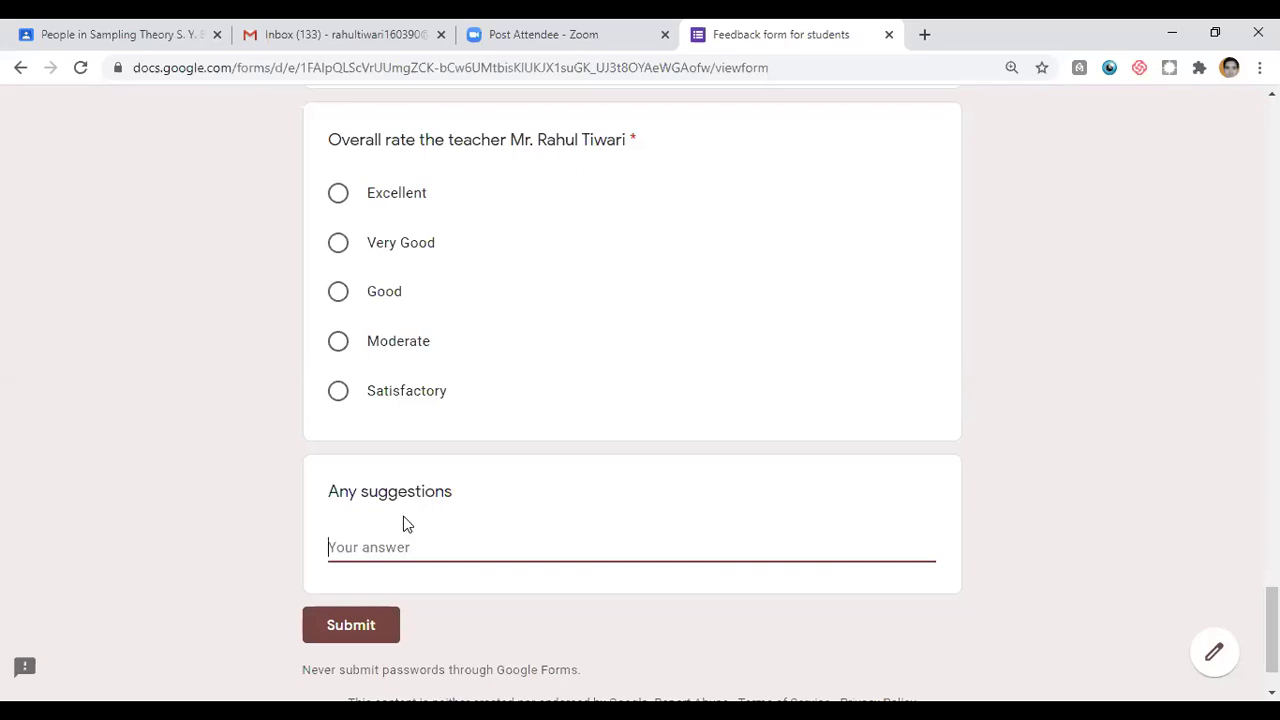
{"action": "scroll", "coordinate": [433, 505], "scroll_direction": "up", "scroll_amount": 1}
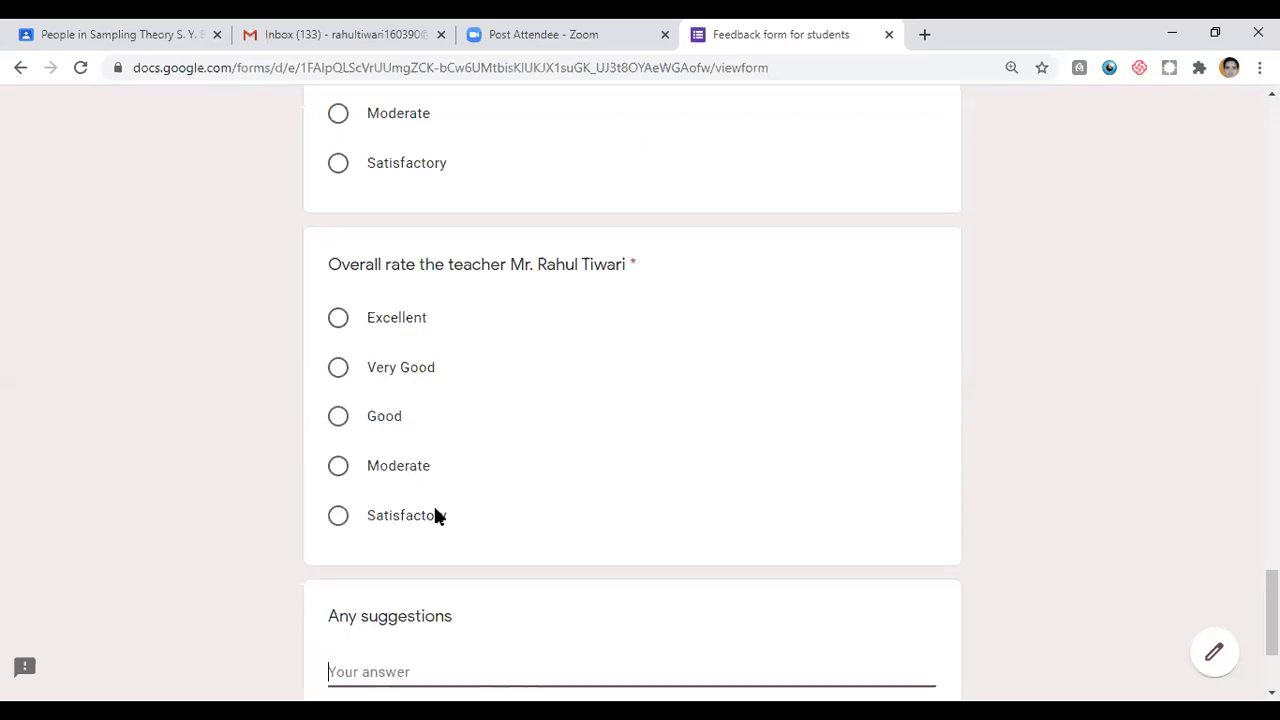
{"action": "scroll", "coordinate": [380, 530], "scroll_direction": "down", "scroll_amount": 2}
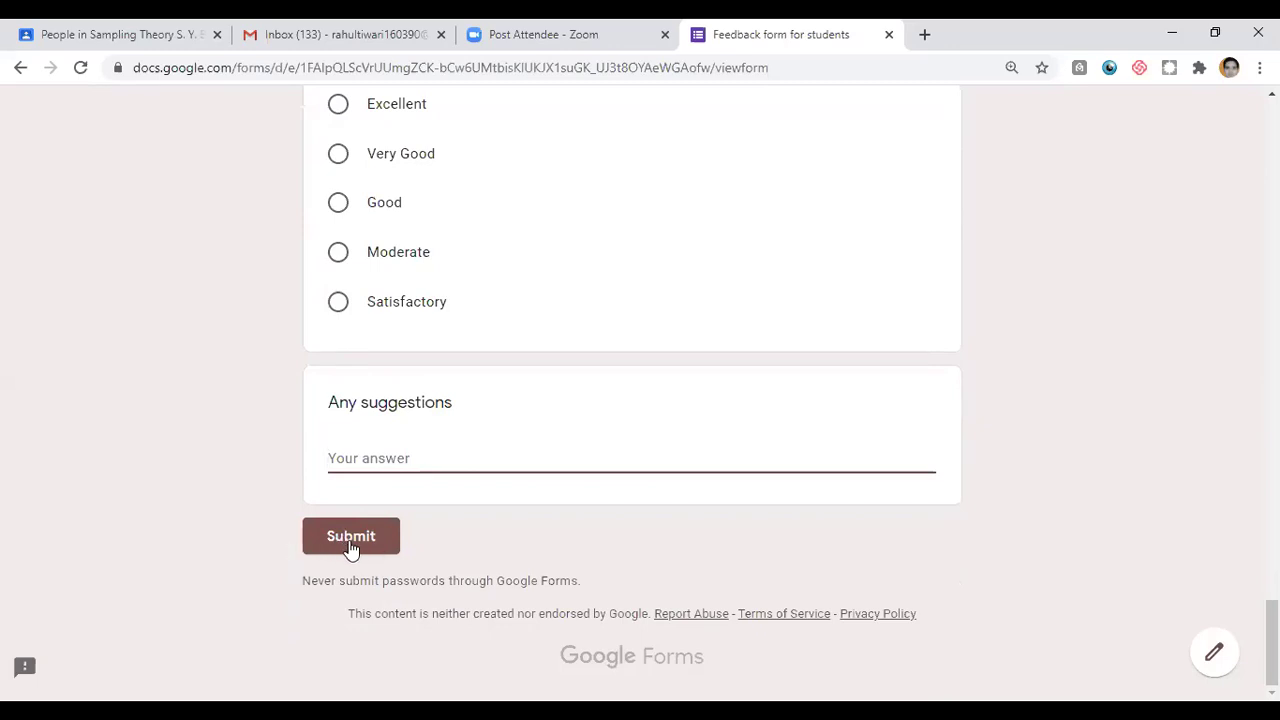
Step: Look back through the form from the closing questions up to the Class and Subject questions, checking the required answers
{"action": "scroll", "coordinate": [470, 490], "scroll_direction": "up", "scroll_amount": 8}
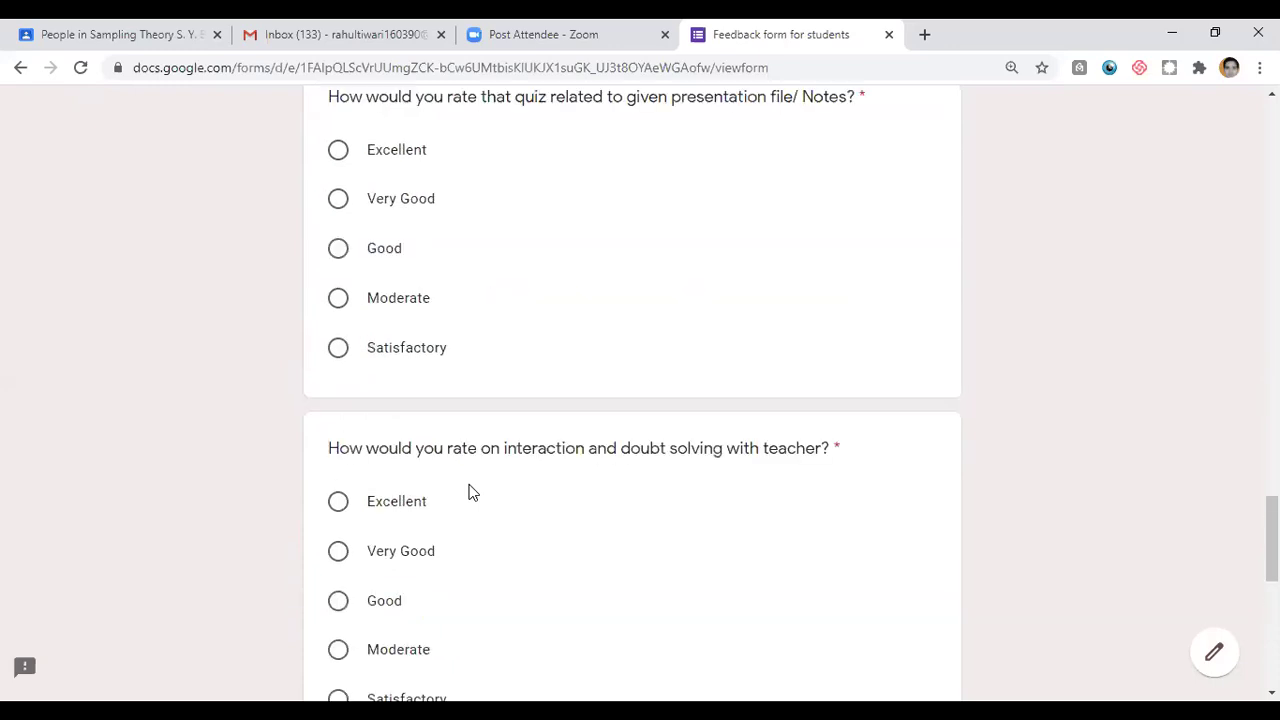
{"action": "scroll", "coordinate": [460, 540], "scroll_direction": "down", "scroll_amount": 6}
{"action": "left_click", "coordinate": [446, 586]}
{"action": "scroll", "coordinate": [485, 432], "scroll_direction": "up", "scroll_amount": 4}
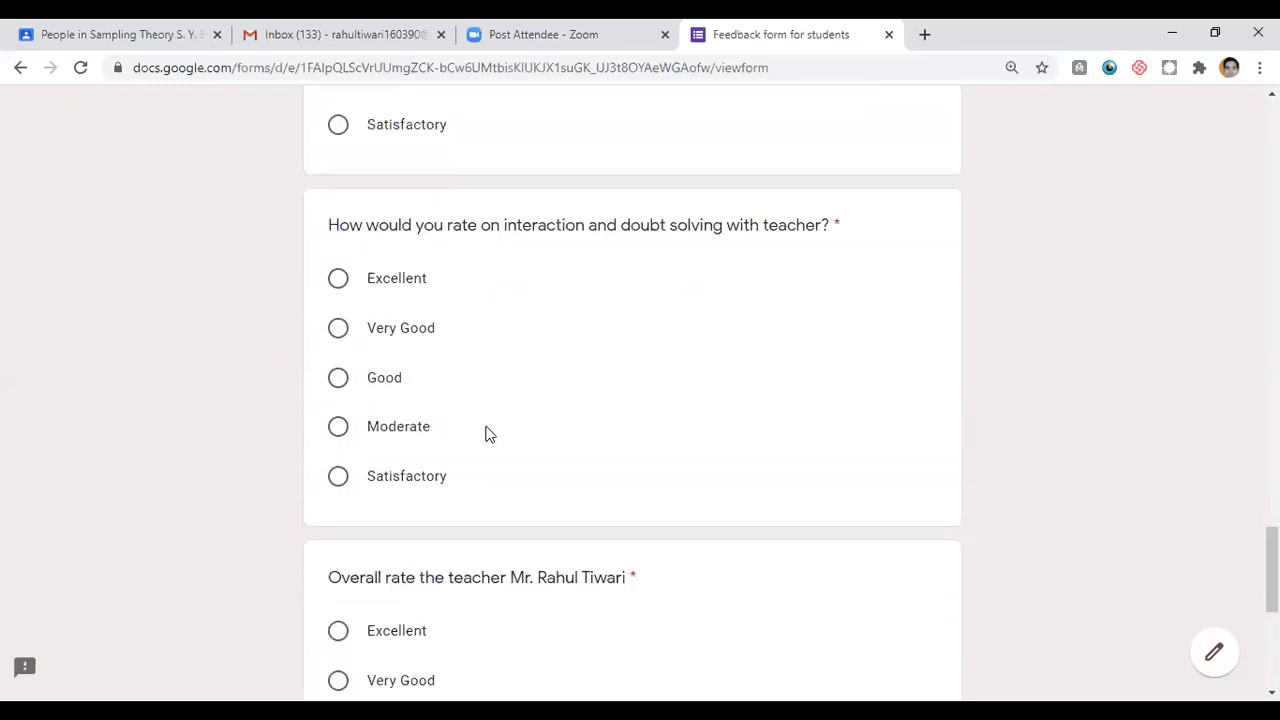
{"action": "scroll", "coordinate": [487, 432], "scroll_direction": "up", "scroll_amount": 10}
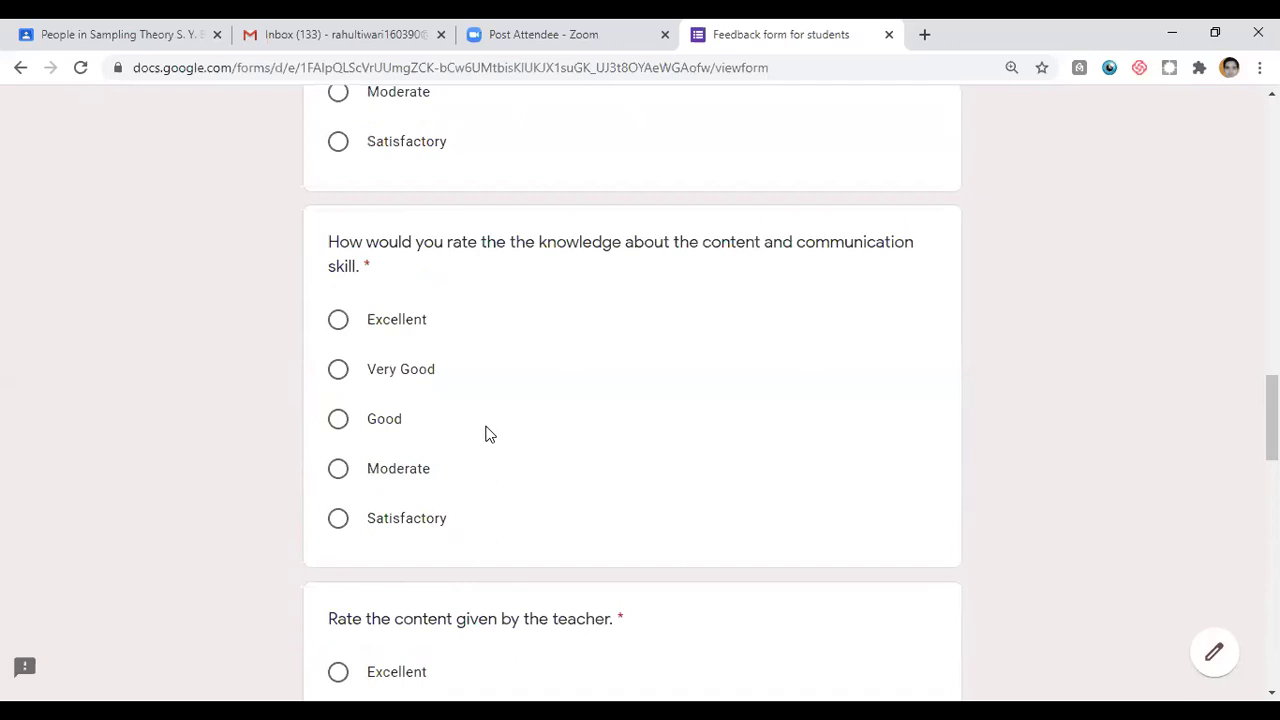
{"action": "scroll", "coordinate": [487, 432], "scroll_direction": "up", "scroll_amount": 5}
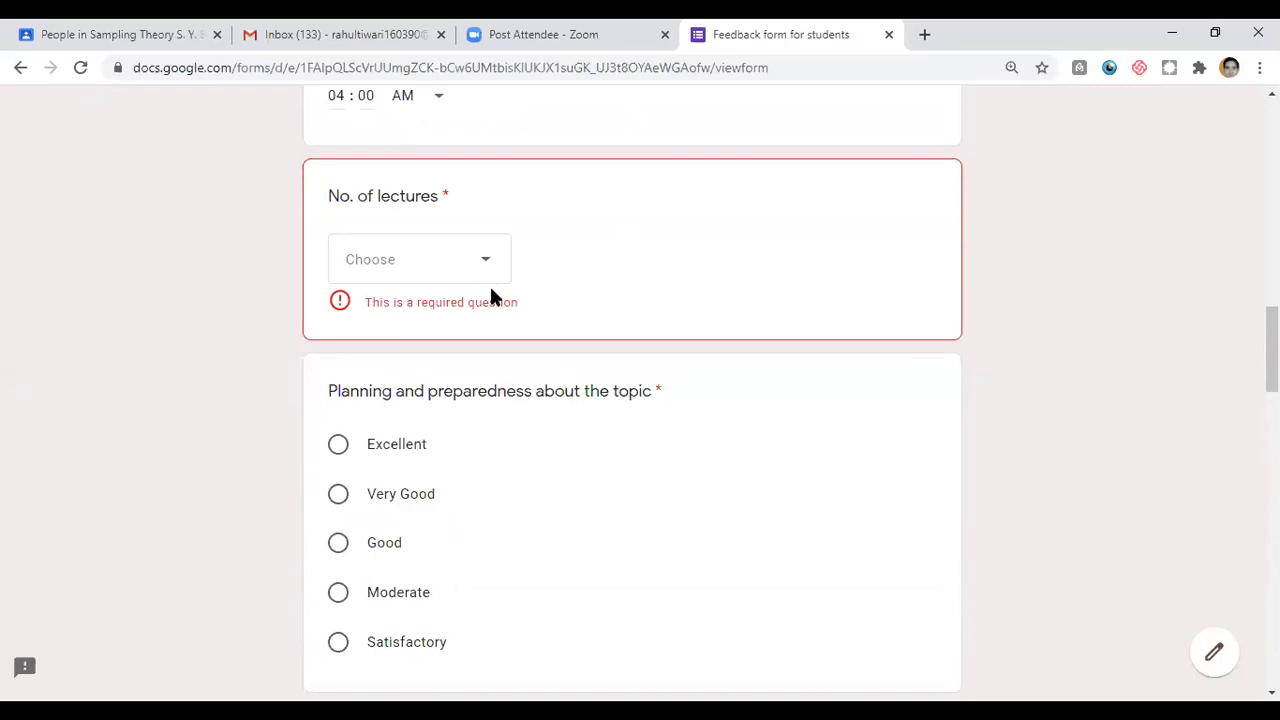
{"action": "scroll", "coordinate": [510, 436], "scroll_direction": "down", "scroll_amount": 3}
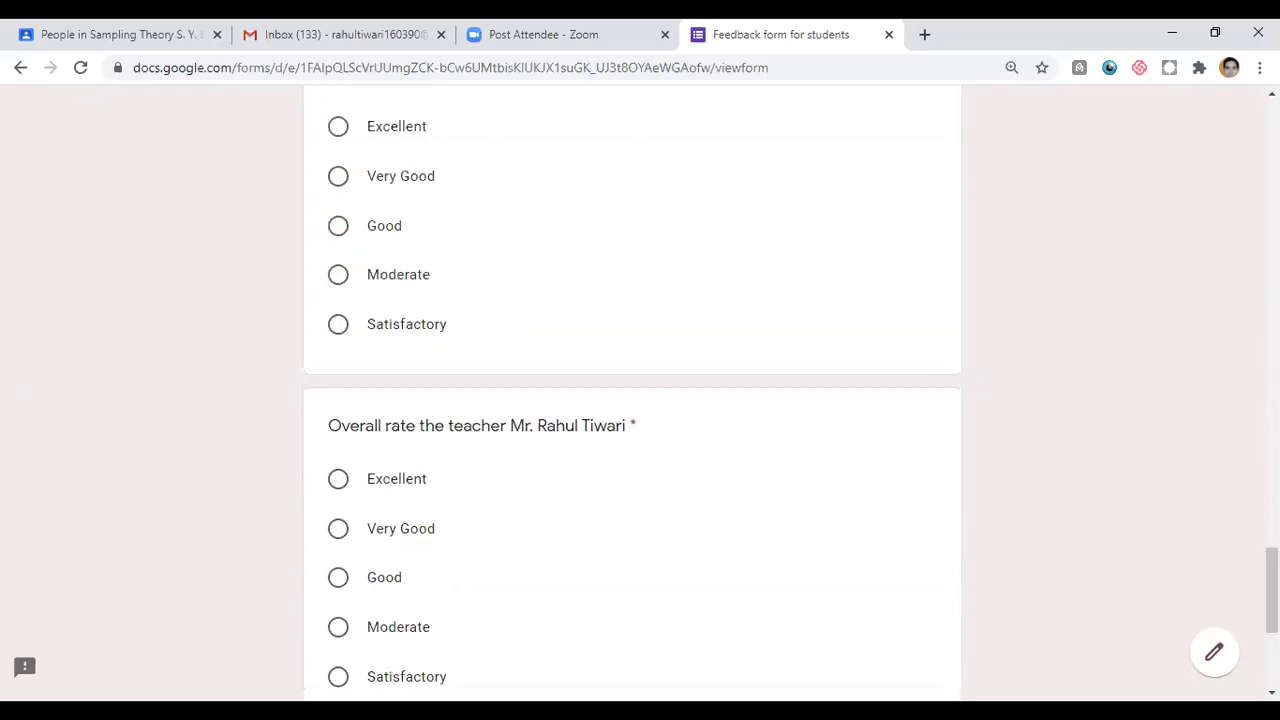
{"action": "scroll", "coordinate": [306, 534], "scroll_direction": "down", "scroll_amount": 4}
{"action": "scroll", "coordinate": [603, 285], "scroll_direction": "up", "scroll_amount": 8}
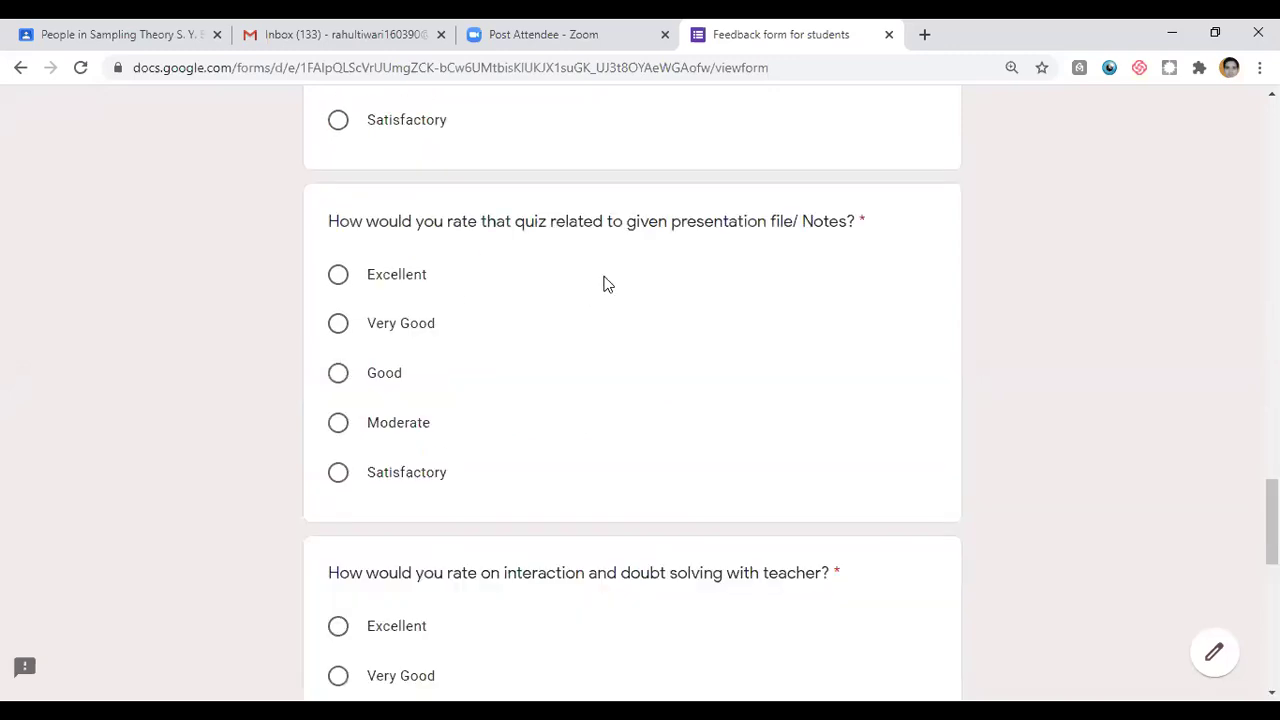
{"action": "scroll", "coordinate": [603, 285], "scroll_direction": "up", "scroll_amount": 20}
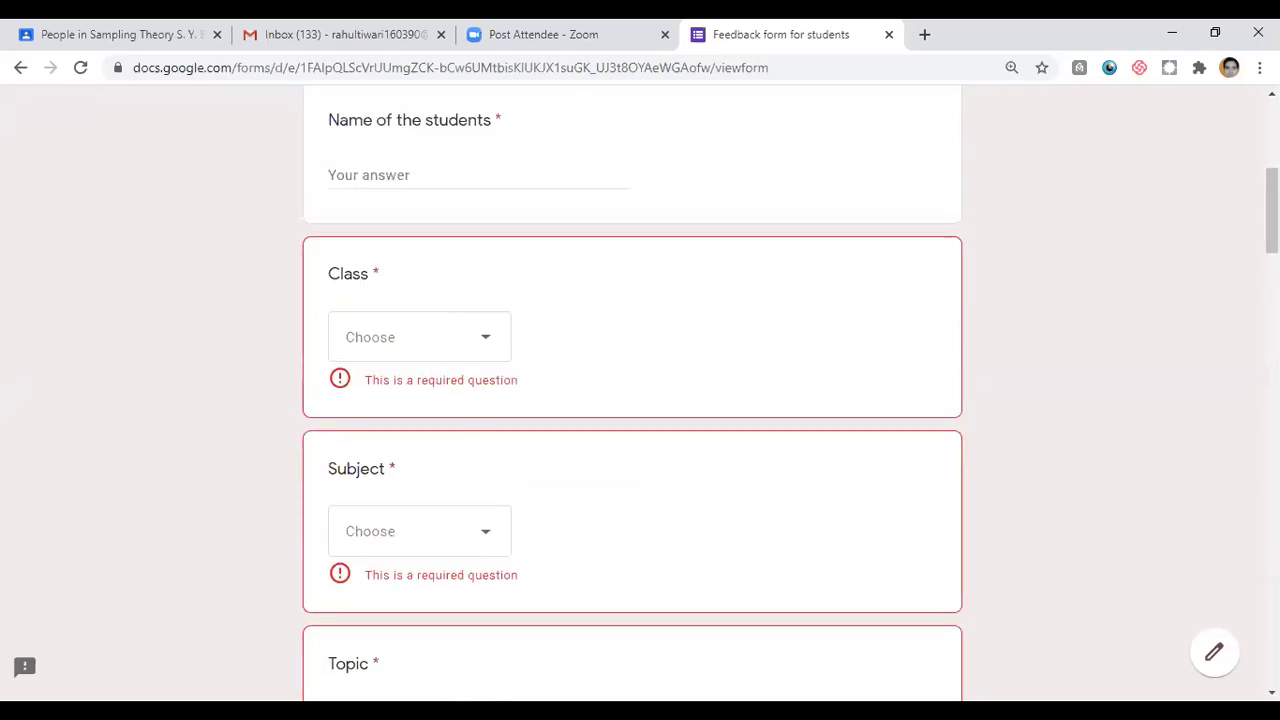